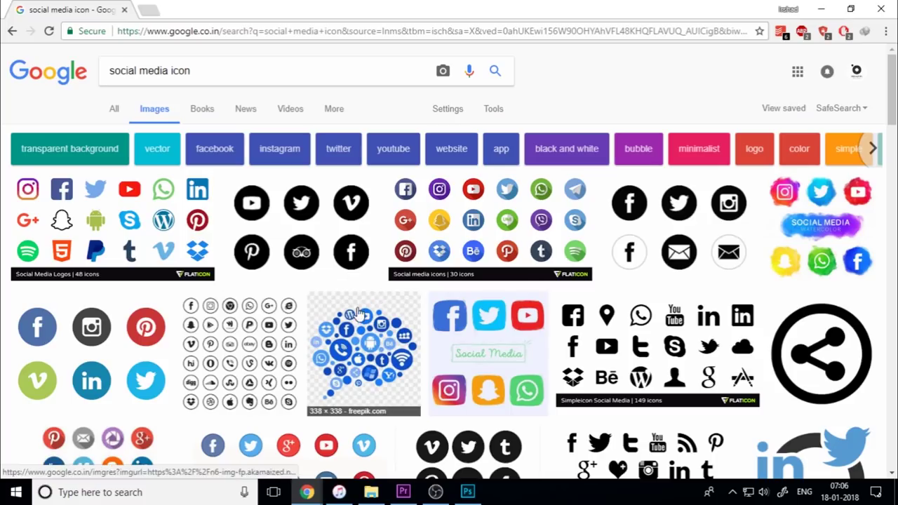
- Search Google Images for 'youtube social media icon' and preview the red square icon
{"action": "scroll", "coordinate": [590, 293], "scroll_direction": "down", "scroll_amount": 10}
{"action": "scroll", "coordinate": [206, 316], "scroll_direction": "down", "scroll_amount": 5}
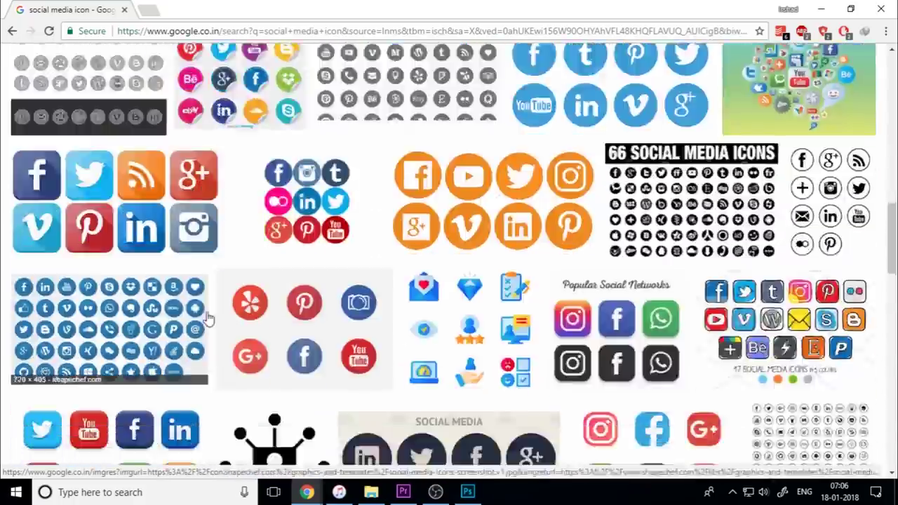
{"action": "scroll", "coordinate": [206, 317], "scroll_direction": "up", "scroll_amount": 15}
{"action": "left_click", "coordinate": [393, 148]}
{"action": "left_click", "coordinate": [459, 244]}
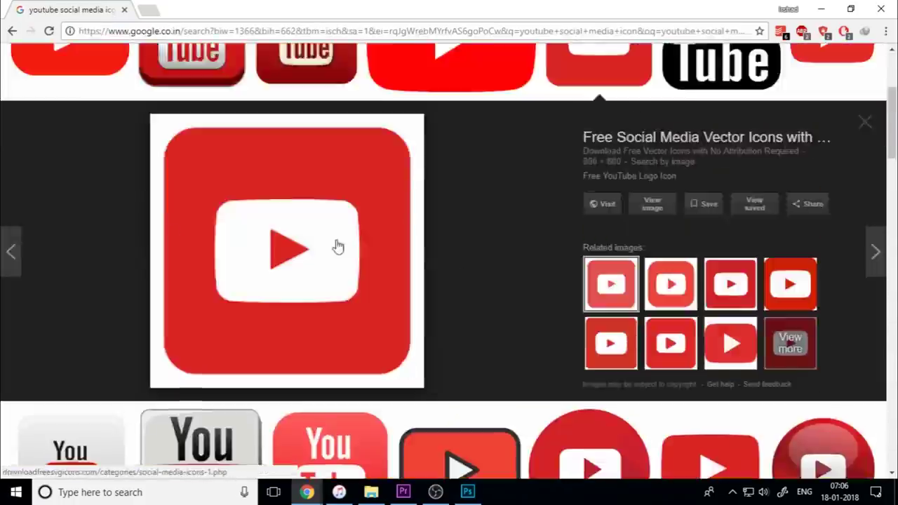
{"action": "left_click", "coordinate": [126, 309]}
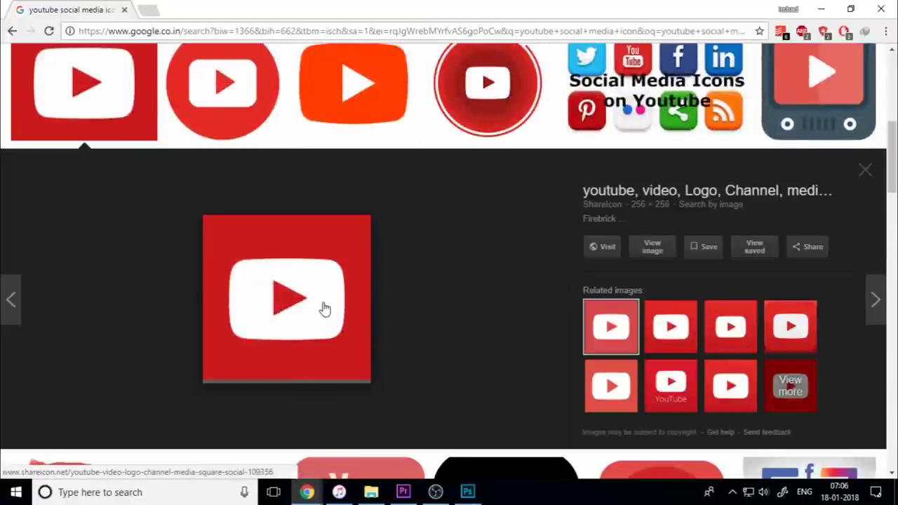
- Copy the red square YouTube icon image to the clipboard
{"action": "right_click", "coordinate": [268, 250]}
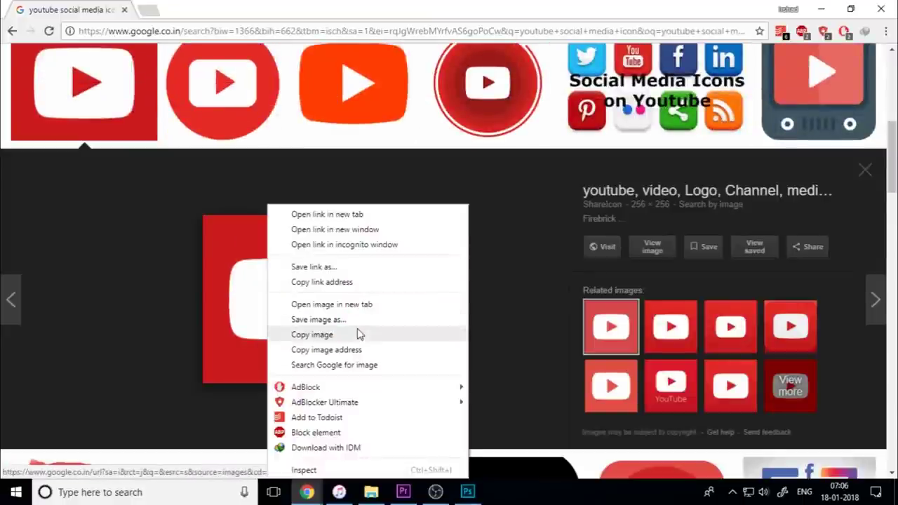
{"action": "left_click", "coordinate": [333, 336]}
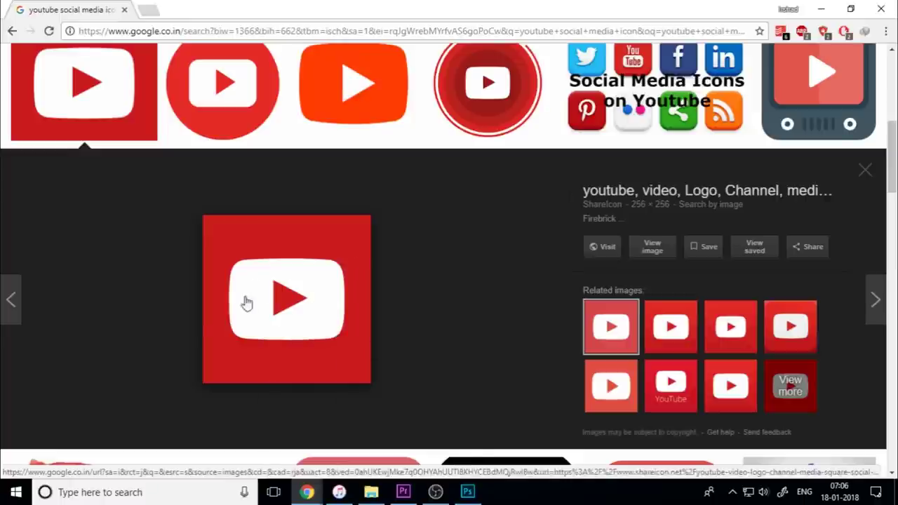
{"action": "left_click", "coordinate": [468, 492]}
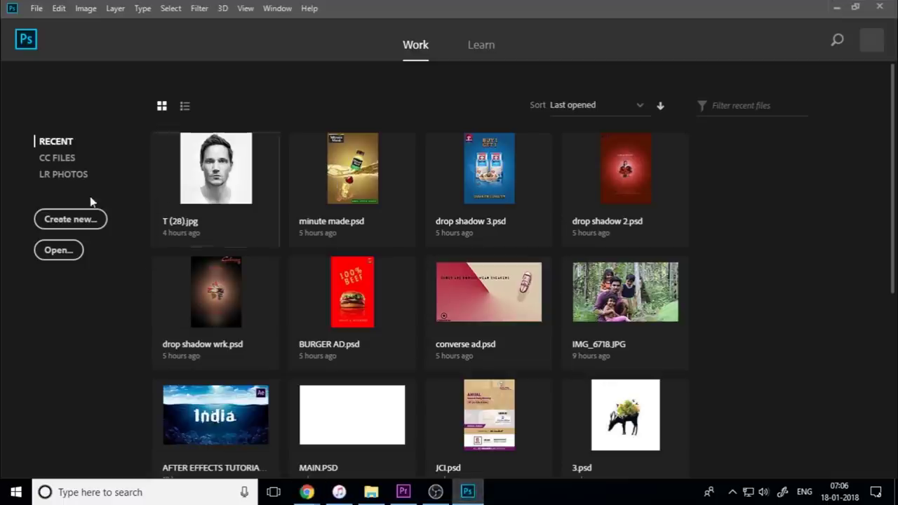
- Create a new Photoshop document 500 × 500 pixels at 300 ppi
{"action": "left_click", "coordinate": [66, 219]}
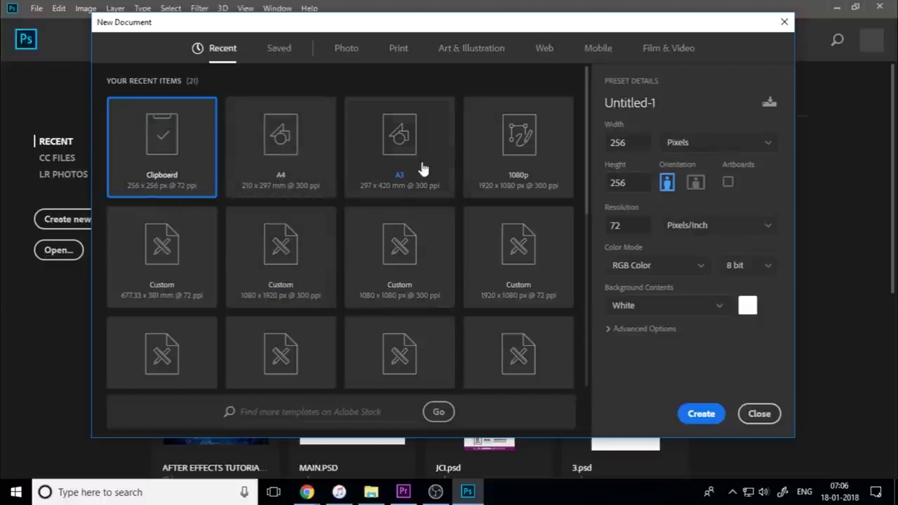
{"action": "left_click", "coordinate": [738, 144]}
{"action": "left_click", "coordinate": [693, 171]}
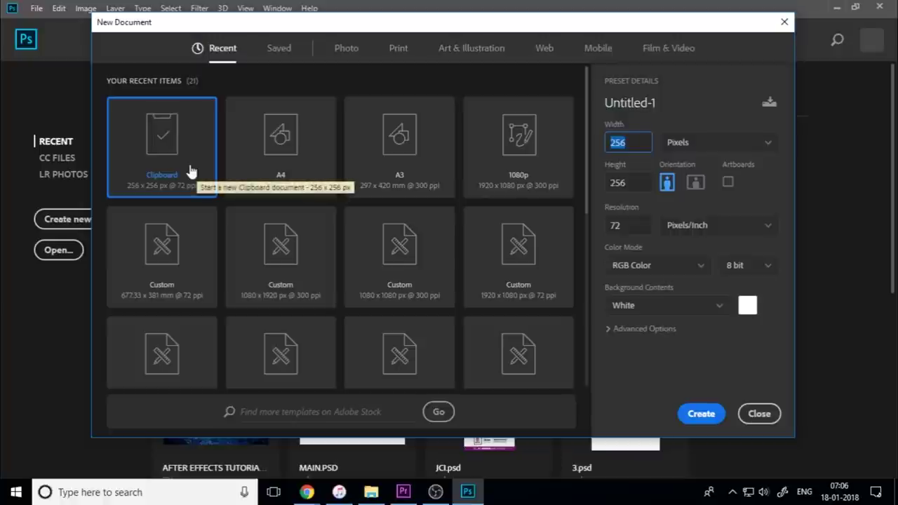
{"action": "type", "text": "500"}
{"action": "key", "text": "Tab"}
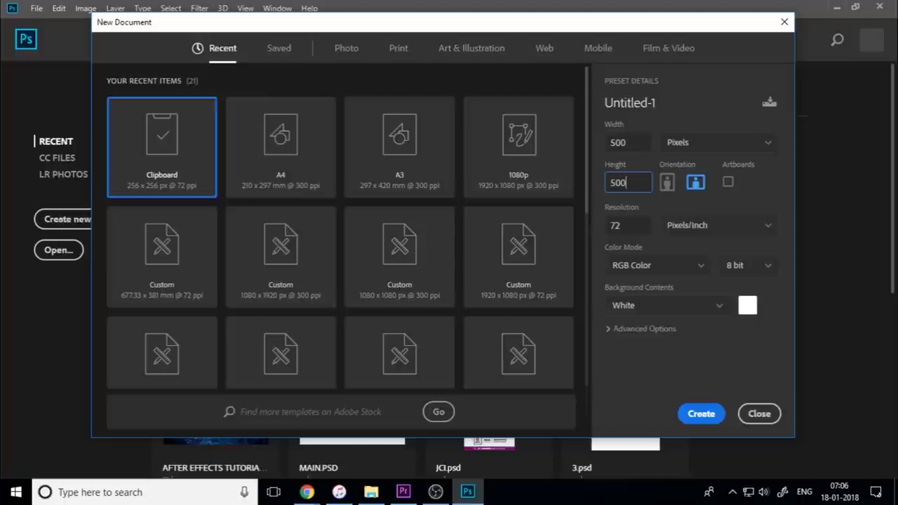
{"action": "key", "text": "Tab"}
{"action": "type", "text": "300"}
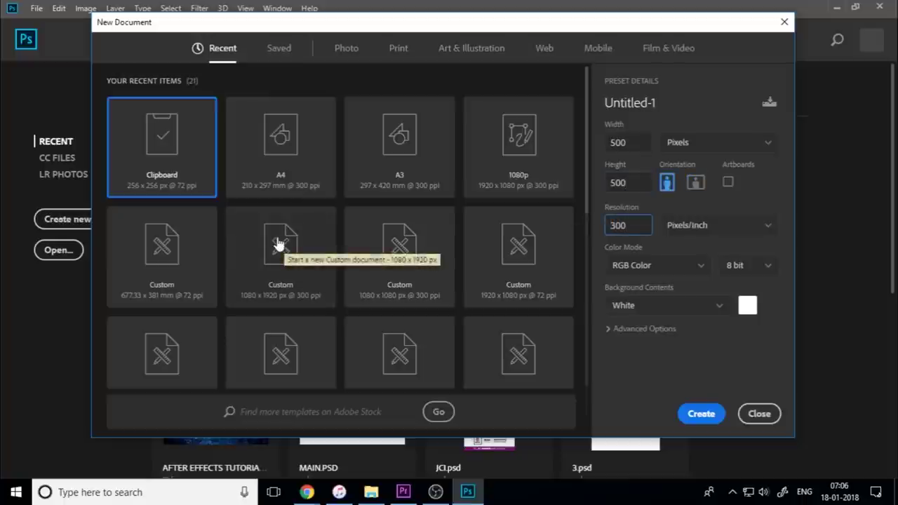
{"action": "key", "text": "Return"}
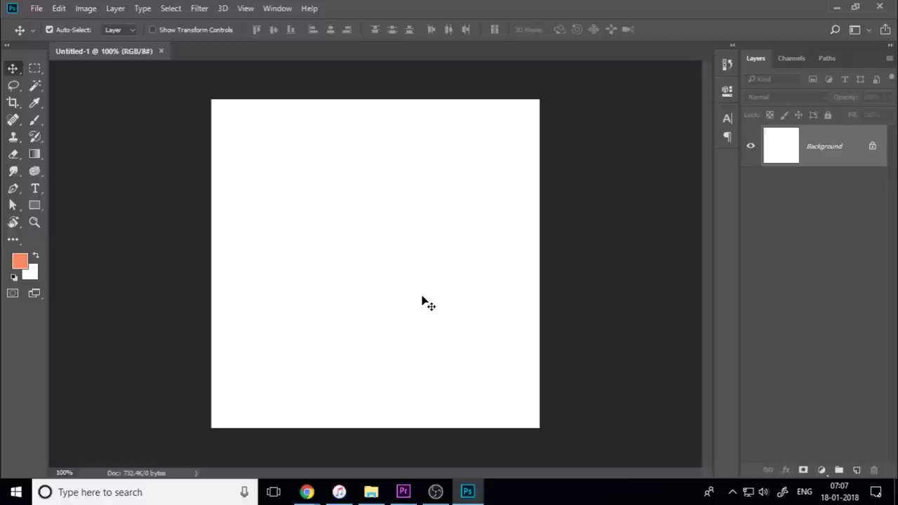
- Paste the copied YouTube icon into the document as a new layer
{"action": "key", "text": "ctrl+v"}
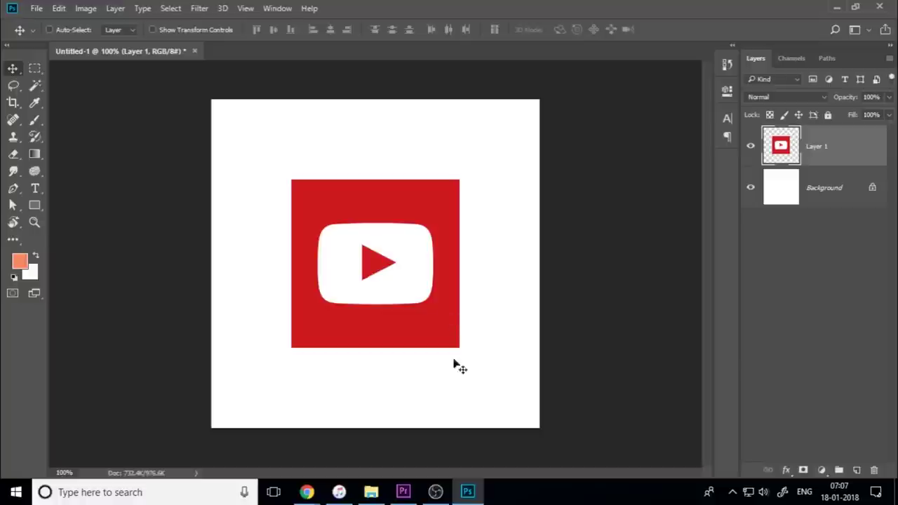
{"action": "left_click", "coordinate": [468, 492]}
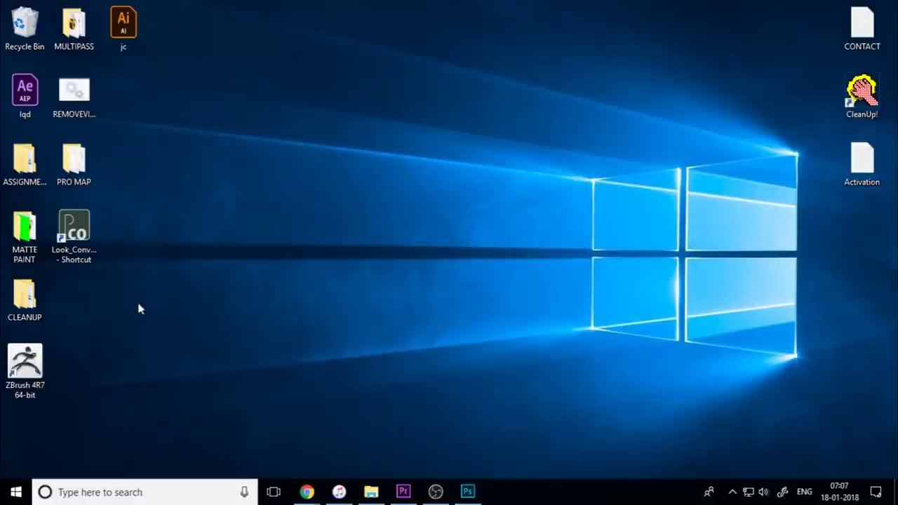
{"action": "left_click", "coordinate": [467, 492]}
- Free Transform the YouTube icon layer to fill the whole canvas
{"action": "key", "text": "ctrl+t"}
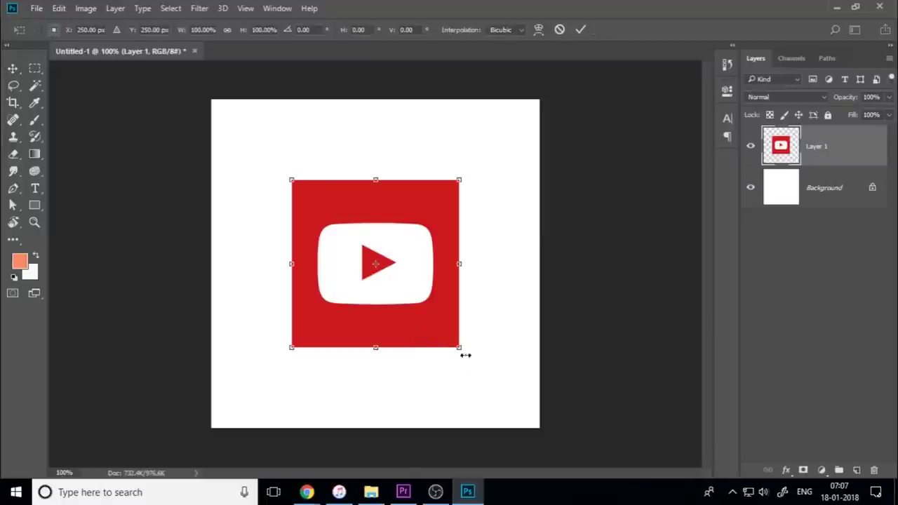
{"action": "left_click_drag", "start_coordinate": [465, 355], "coordinate": [539, 430]}
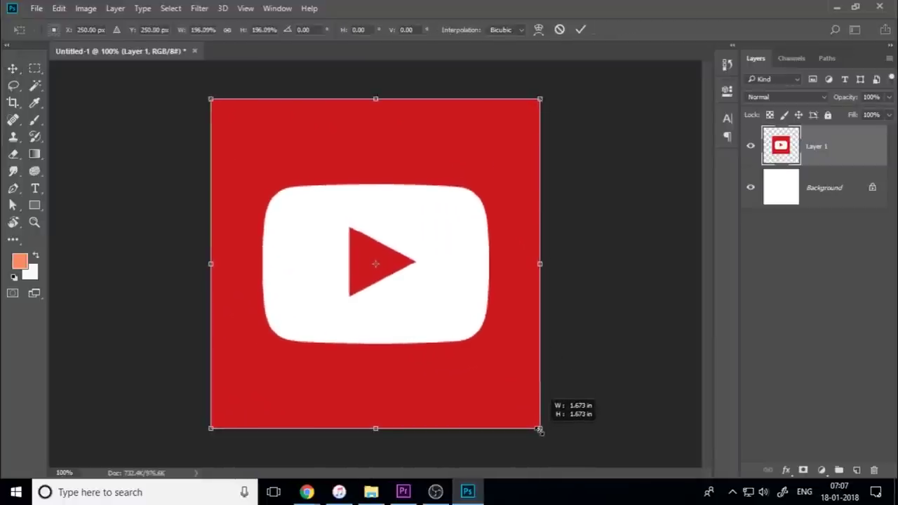
{"action": "key", "text": "Return"}
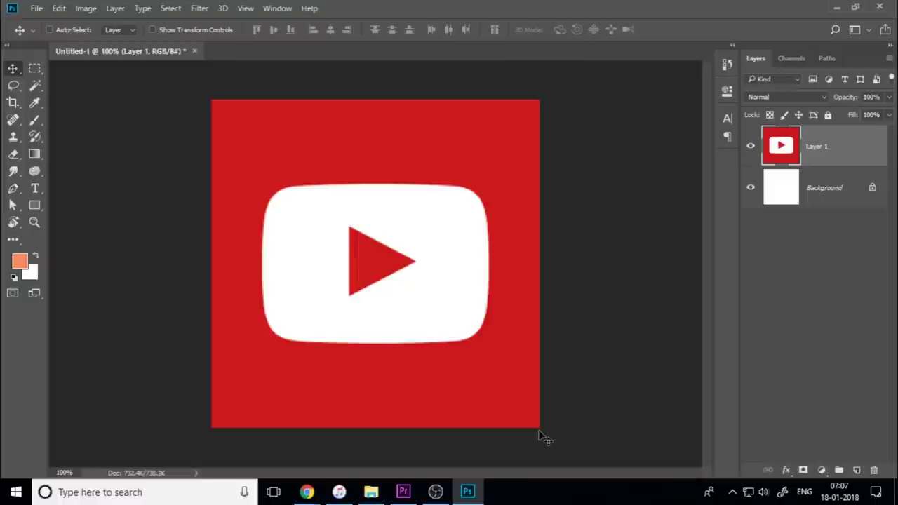
{"action": "key", "text": "ctrl+minus"}
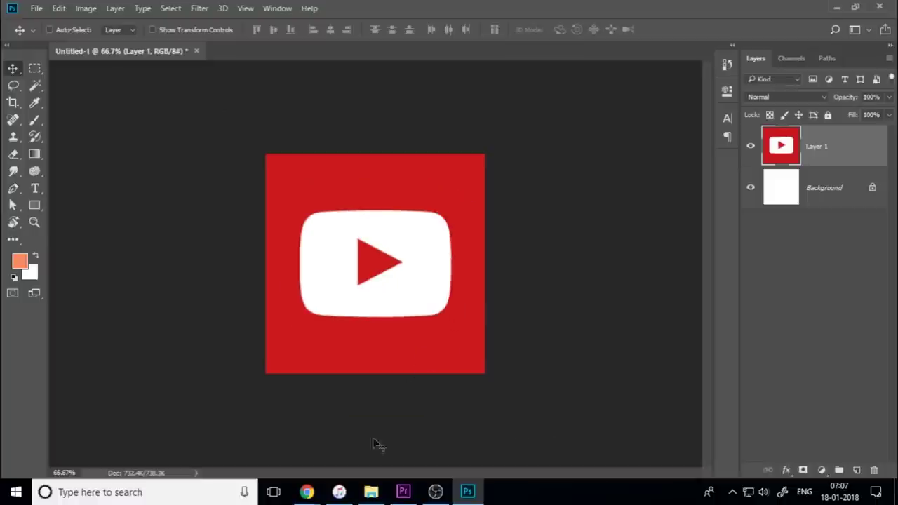
{"action": "left_click", "coordinate": [371, 492]}
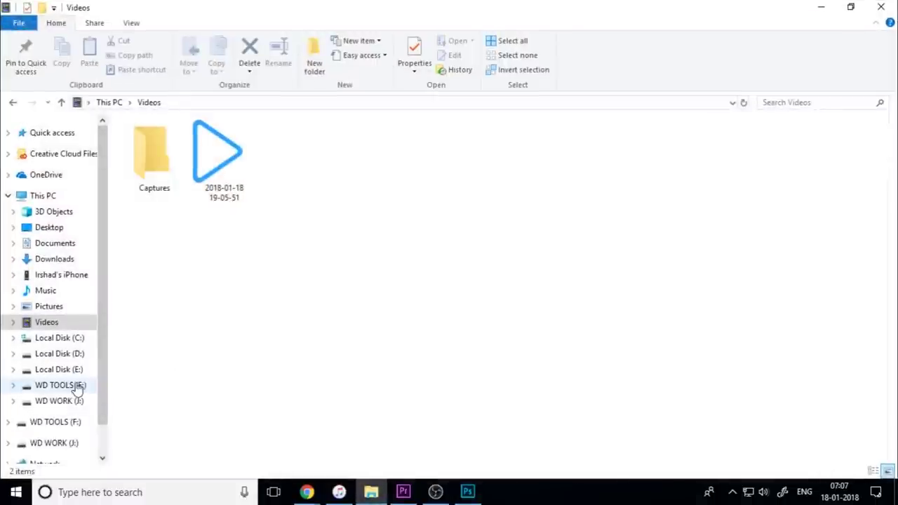
- Drag IPC LOGO CENTRE BLACK from F:\IRSHAD PC\BRANDING\LOGO onto the Photoshop canvas
{"action": "left_click", "coordinate": [77, 390]}
{"action": "double_click", "coordinate": [270, 167]}
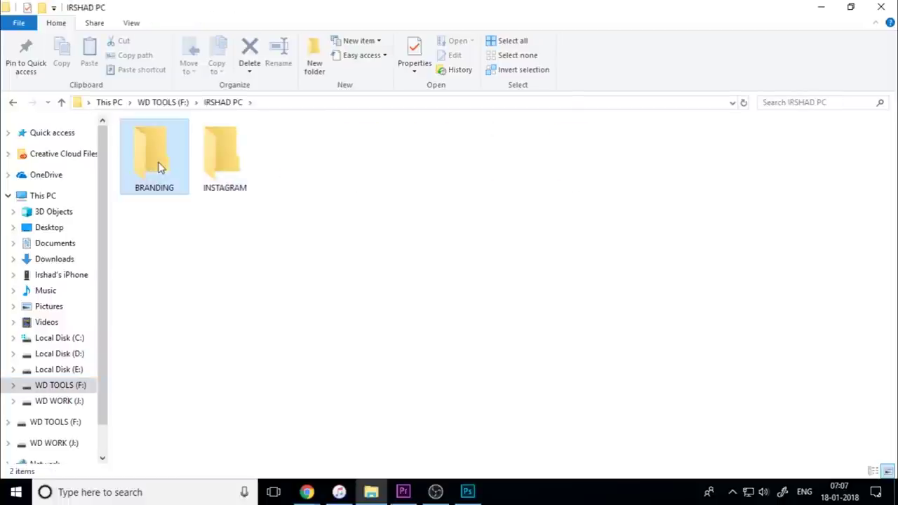
{"action": "double_click", "coordinate": [155, 161]}
{"action": "left_click_drag", "start_coordinate": [228, 159], "coordinate": [264, 174]}
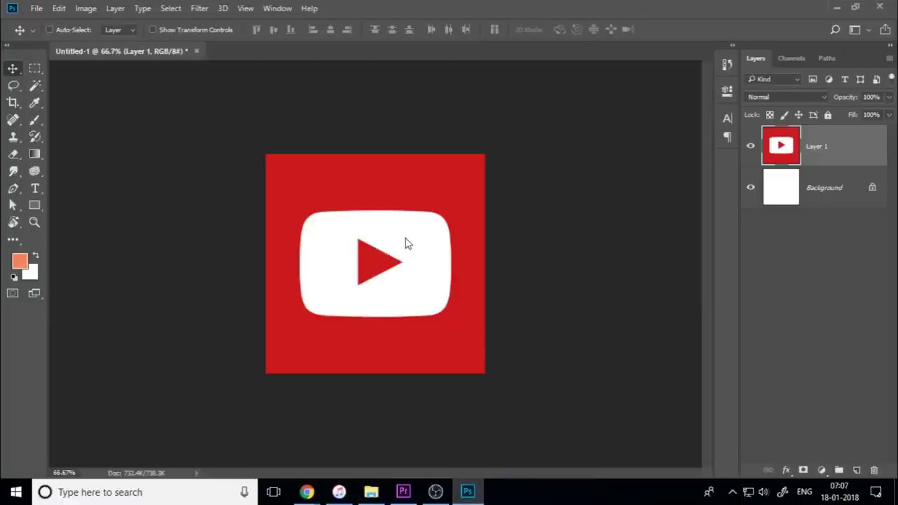
{"action": "mouse_move", "coordinate": [264, 173]}
{"action": "left_mouse_down"}
{"action": "mouse_move", "coordinate": [405, 242]}
{"action": "mouse_move", "coordinate": [397, 250]}
{"action": "left_mouse_up"}
{"action": "key", "text": "Return"}
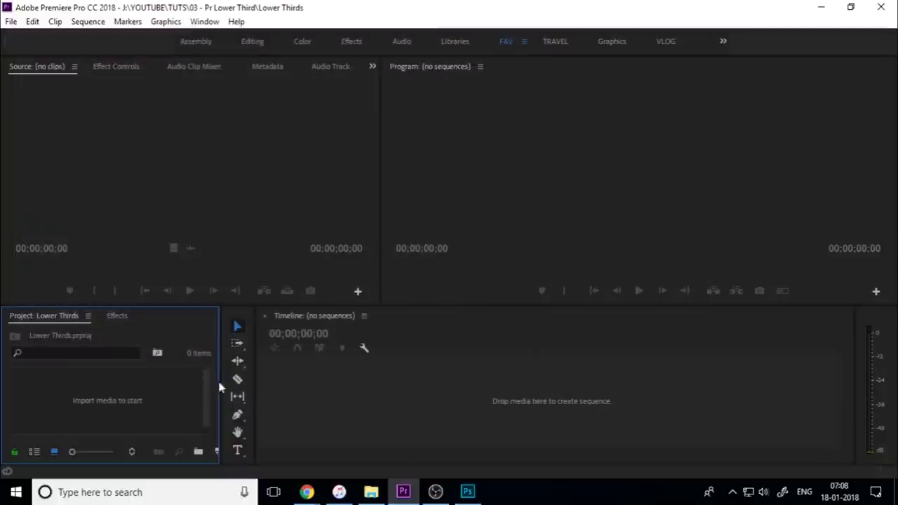
- Create a new sequence from the 1080p30 preset
{"action": "left_click_drag", "start_coordinate": [220, 440], "coordinate": [249, 440]}
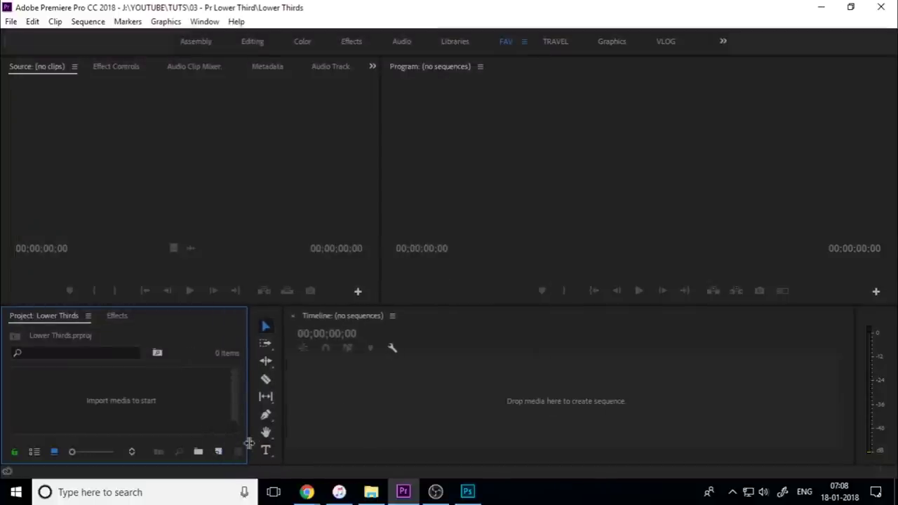
{"action": "left_click", "coordinate": [218, 451]}
{"action": "left_click", "coordinate": [247, 290]}
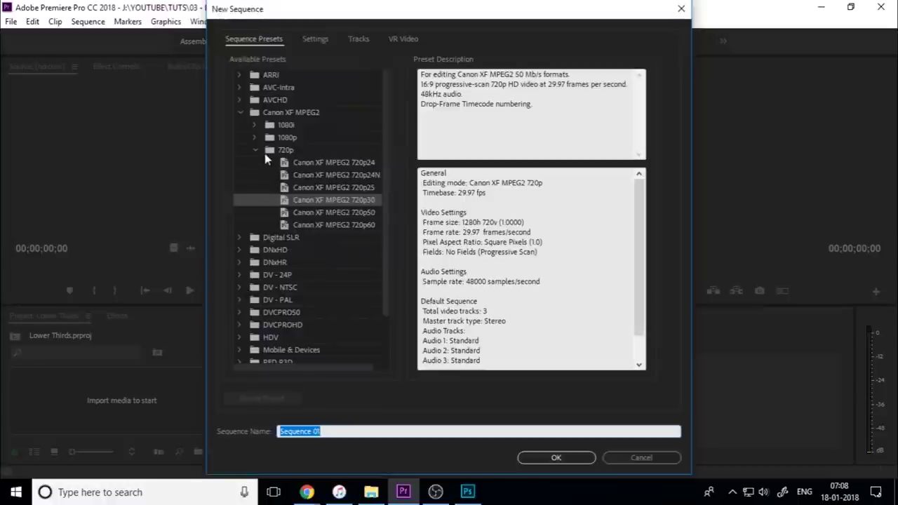
{"action": "left_click", "coordinate": [254, 149]}
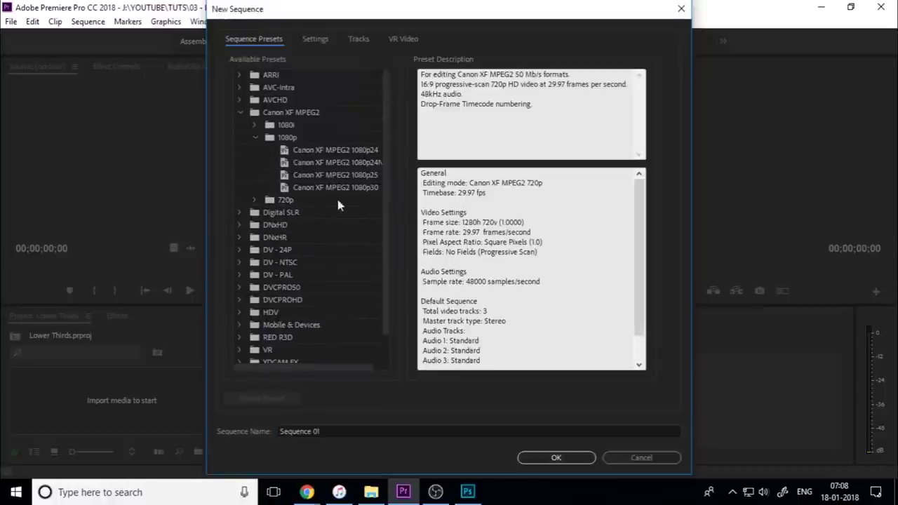
{"action": "double_click", "coordinate": [336, 188]}
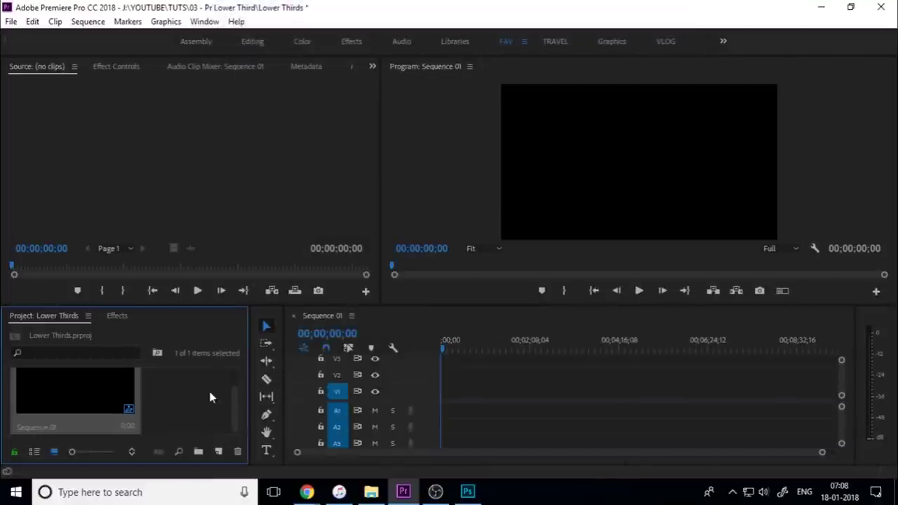
- Import Logo yt and Logo from YOUTUBE > 03 - Pr Lower Third
{"action": "double_click", "coordinate": [176, 400]}
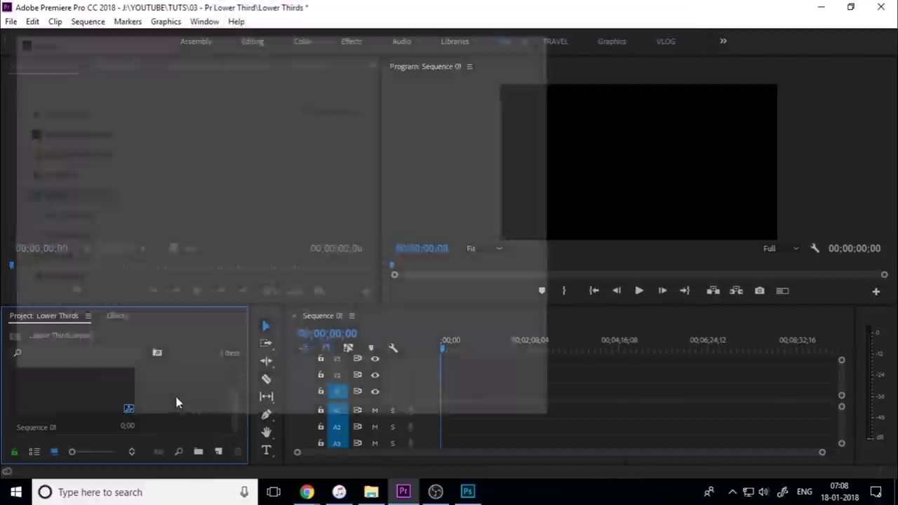
{"action": "left_click", "coordinate": [64, 331]}
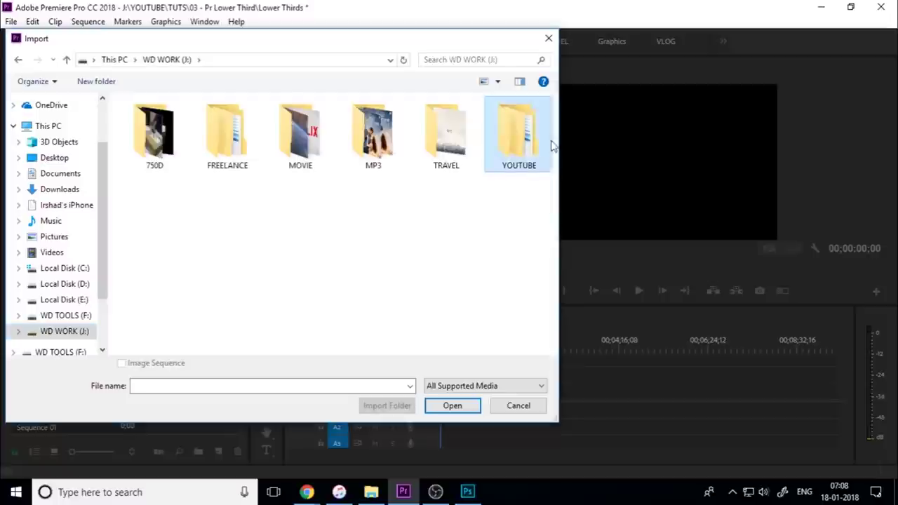
{"action": "double_click", "coordinate": [540, 140]}
{"action": "double_click", "coordinate": [160, 219]}
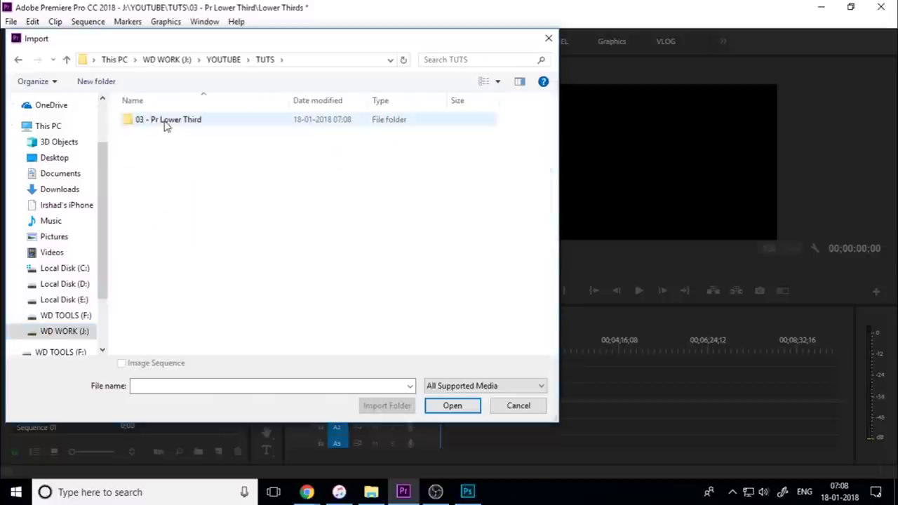
{"action": "double_click", "coordinate": [164, 122]}
{"action": "left_click_drag", "start_coordinate": [211, 206], "coordinate": [125, 139]}
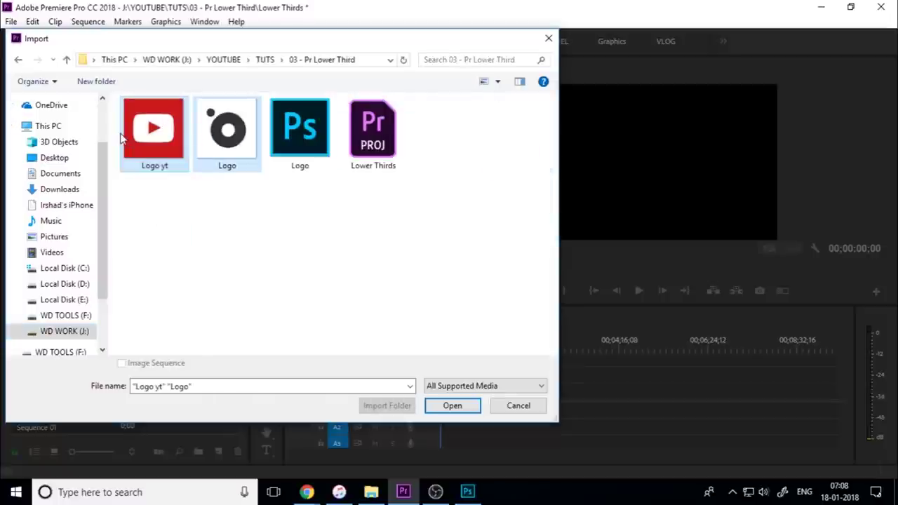
{"action": "key", "text": "Return"}
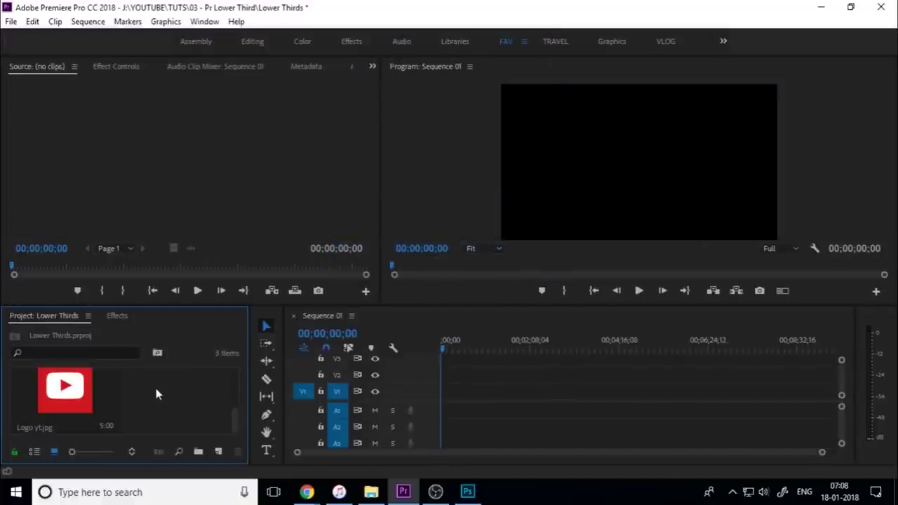
- Add Logo yt.jpg to Sequence 01 as a new clip
{"action": "left_click_drag", "start_coordinate": [70, 393], "coordinate": [531, 174]}
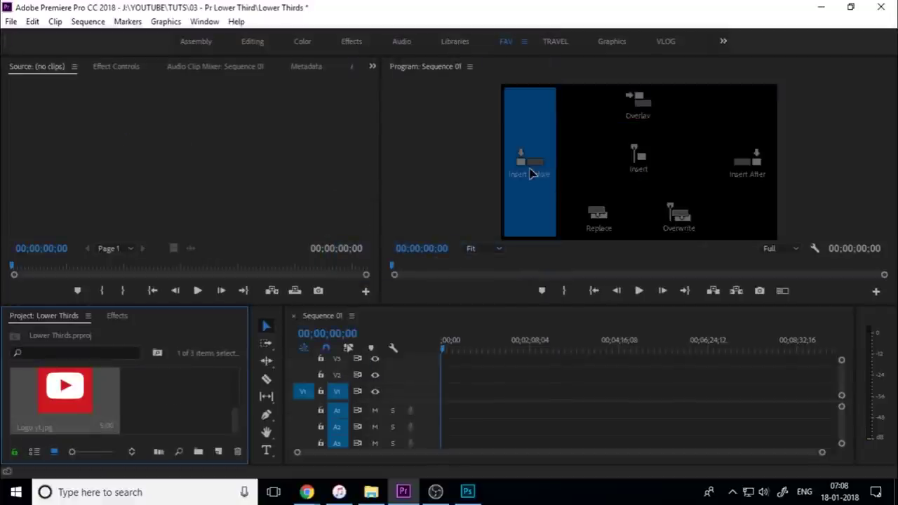
{"action": "left_click_drag", "start_coordinate": [532, 173], "coordinate": [632, 168]}
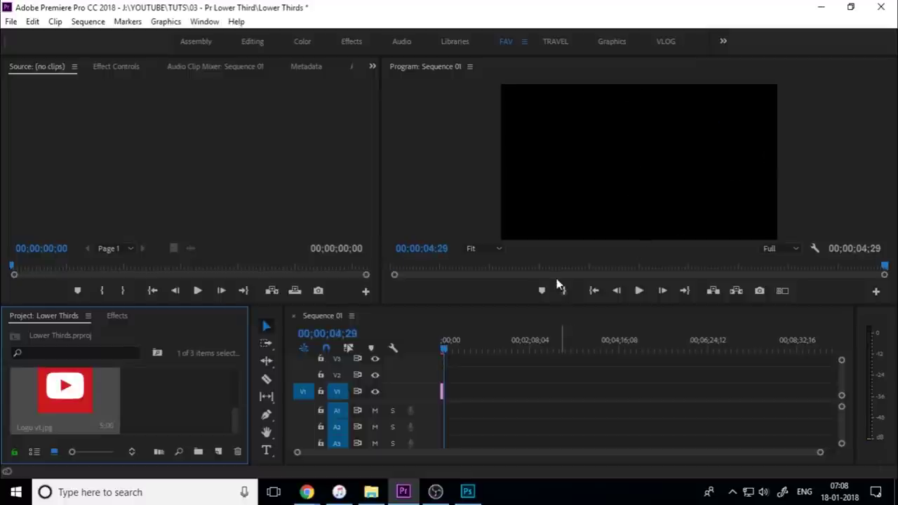
{"action": "left_click", "coordinate": [489, 324]}
{"action": "key", "text": "Home"}
{"action": "key", "text": "backslash"}
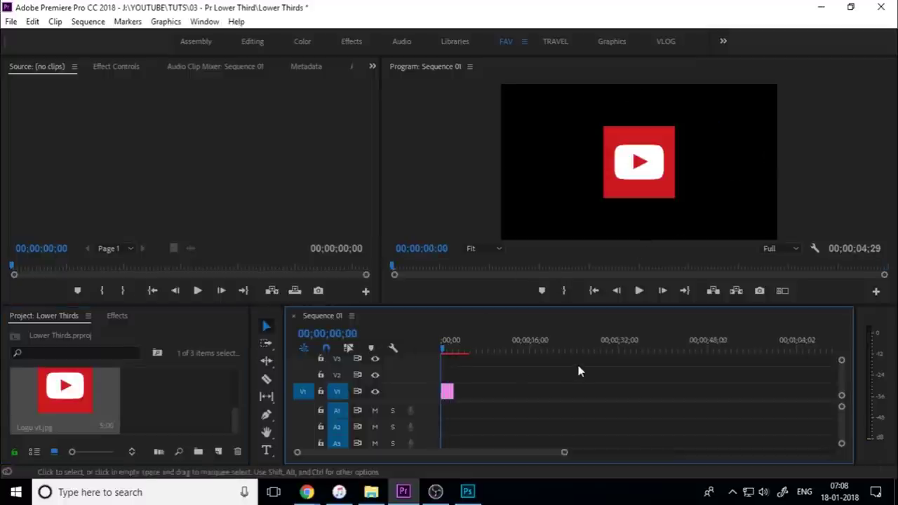
{"action": "mouse_move", "coordinate": [441, 345]}
{"action": "left_mouse_down"}
{"action": "mouse_move", "coordinate": [449, 349]}
{"action": "mouse_move", "coordinate": [440, 348]}
{"action": "left_mouse_up"}
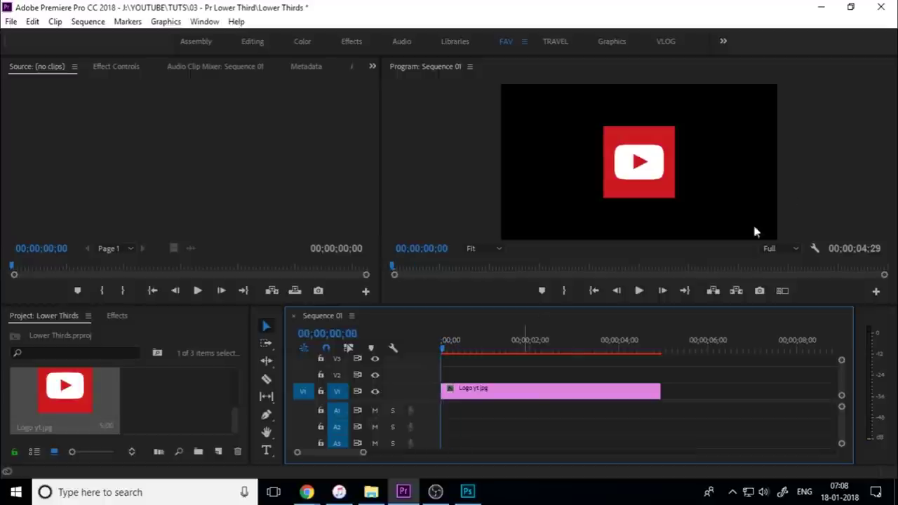
- Scale the YouTube logo down and move it to the frame's lower-left corner
{"action": "left_click", "coordinate": [651, 155]}
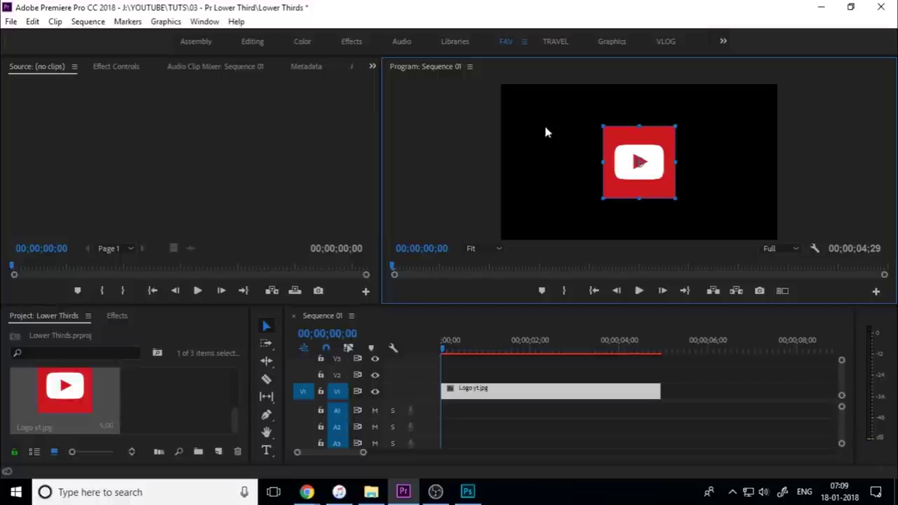
{"action": "left_click_drag", "start_coordinate": [674, 128], "coordinate": [654, 149]}
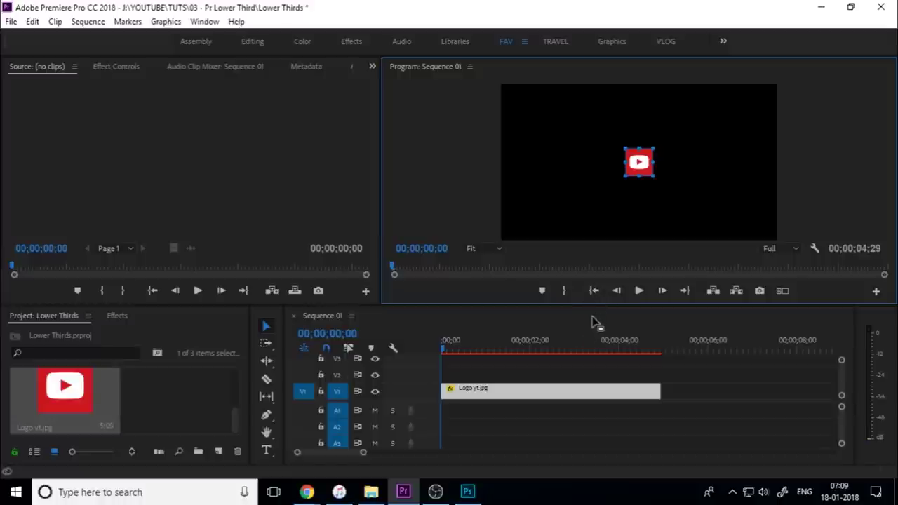
{"action": "left_click_drag", "start_coordinate": [603, 306], "coordinate": [602, 337]}
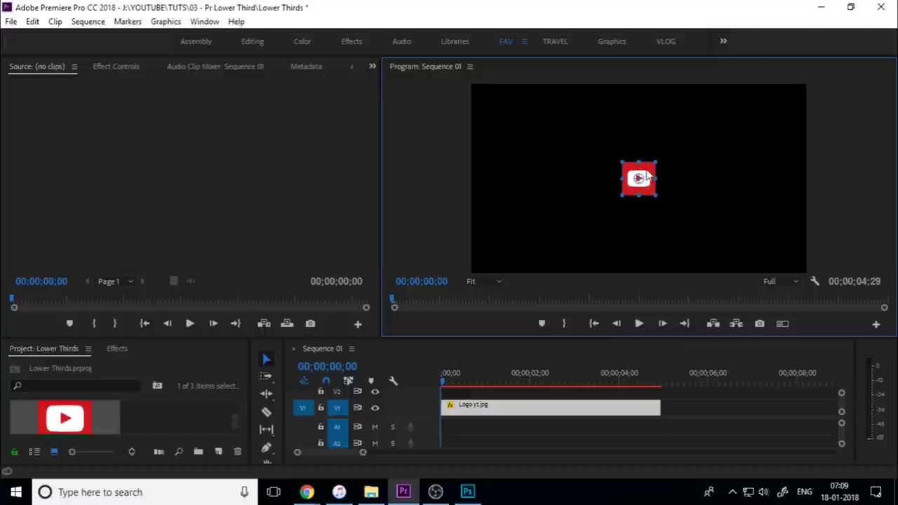
{"action": "left_click_drag", "start_coordinate": [637, 179], "coordinate": [523, 237]}
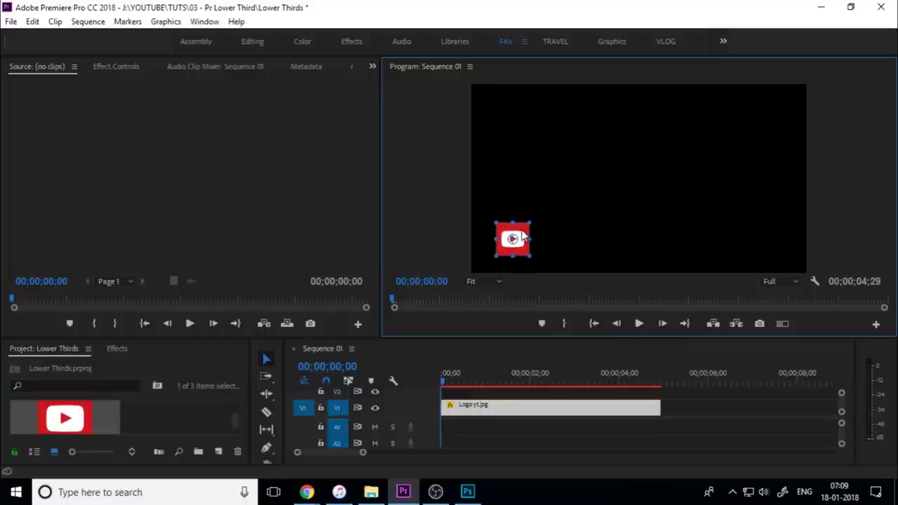
{"action": "left_click", "coordinate": [565, 226]}
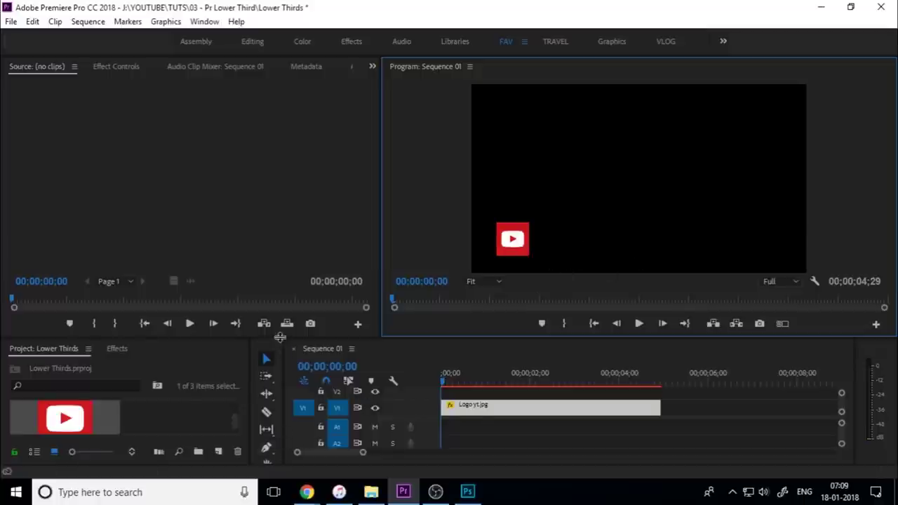
{"action": "left_click_drag", "start_coordinate": [280, 338], "coordinate": [281, 314]}
- Type an 'IRSHAD PC' title in the Program monitor with the Type tool
{"action": "left_click", "coordinate": [266, 459]}
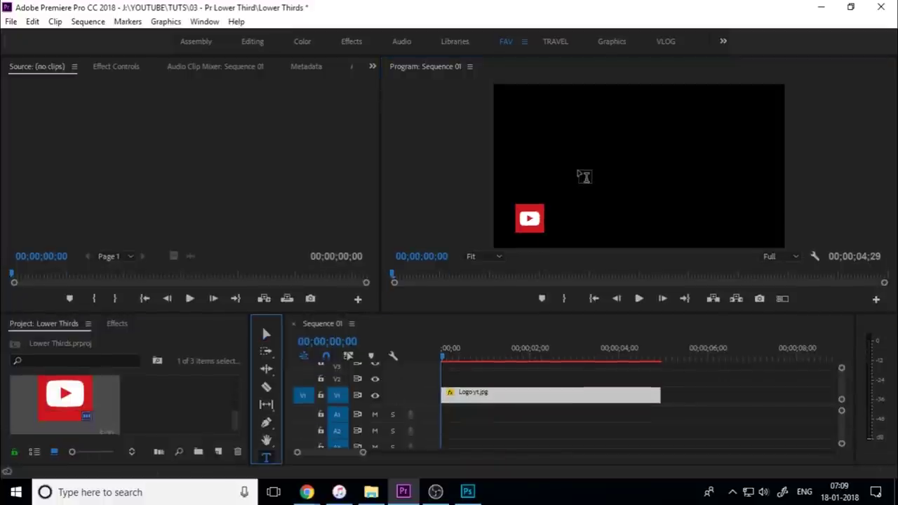
{"action": "left_click", "coordinate": [580, 170]}
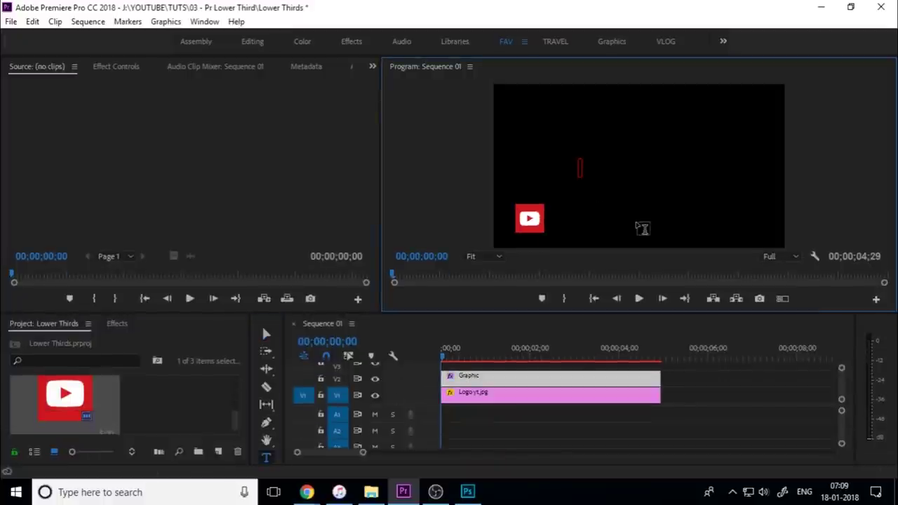
{"action": "type", "text": "IRSHAD PC"}
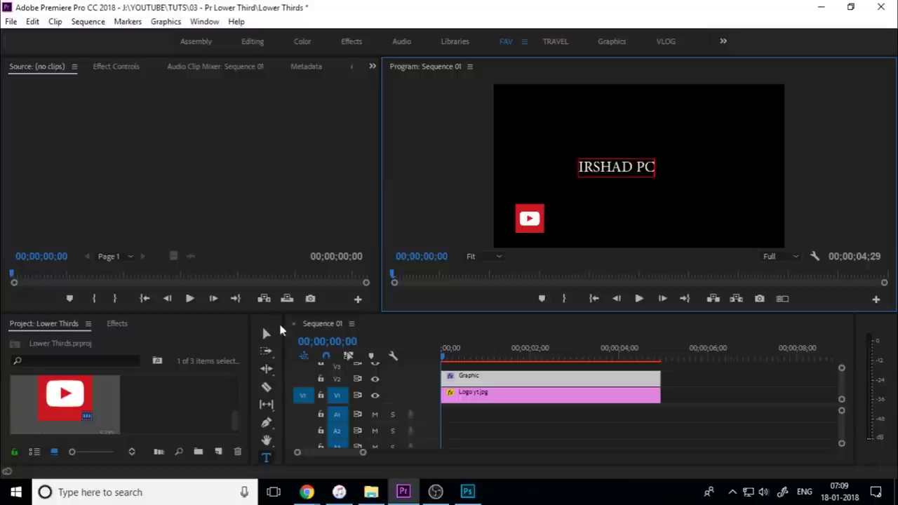
{"action": "left_click", "coordinate": [271, 337]}
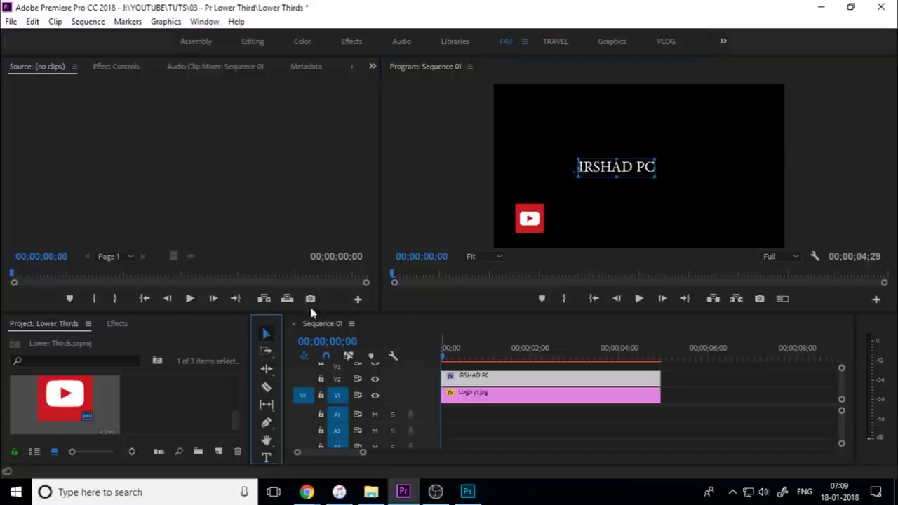
{"action": "left_click", "coordinate": [204, 21]}
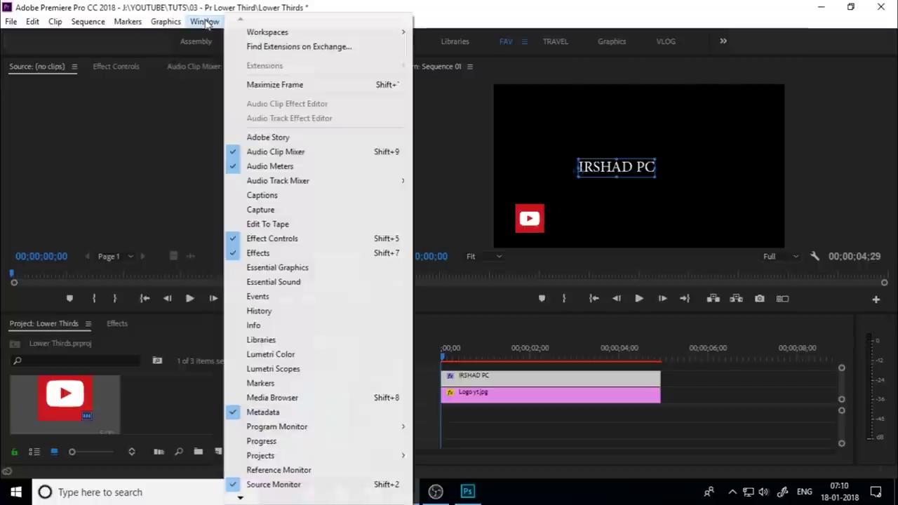
- Set the IRSHAD PC title font to Uni Sans Heavy CAPS in Essential Graphics
{"action": "left_click", "coordinate": [310, 272]}
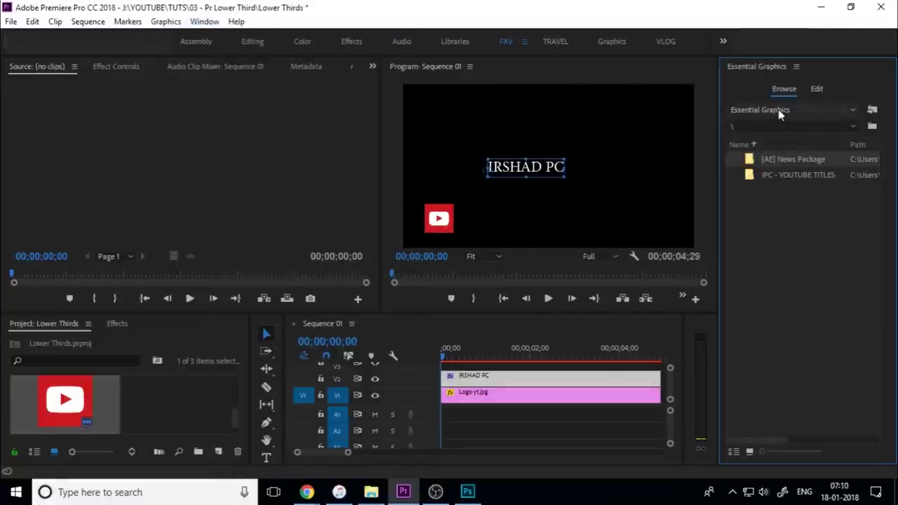
{"action": "left_click", "coordinate": [817, 89]}
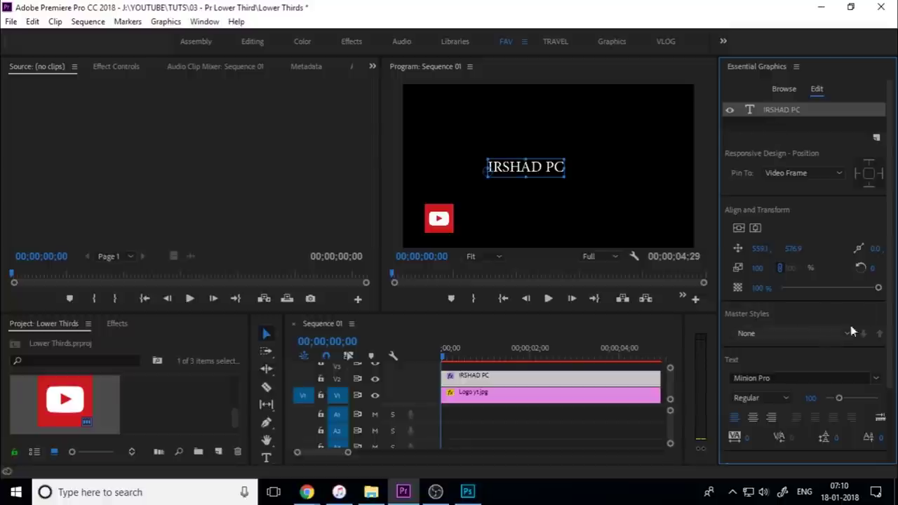
{"action": "left_click_drag", "start_coordinate": [892, 277], "coordinate": [886, 295]}
{"action": "left_click", "coordinate": [859, 288]}
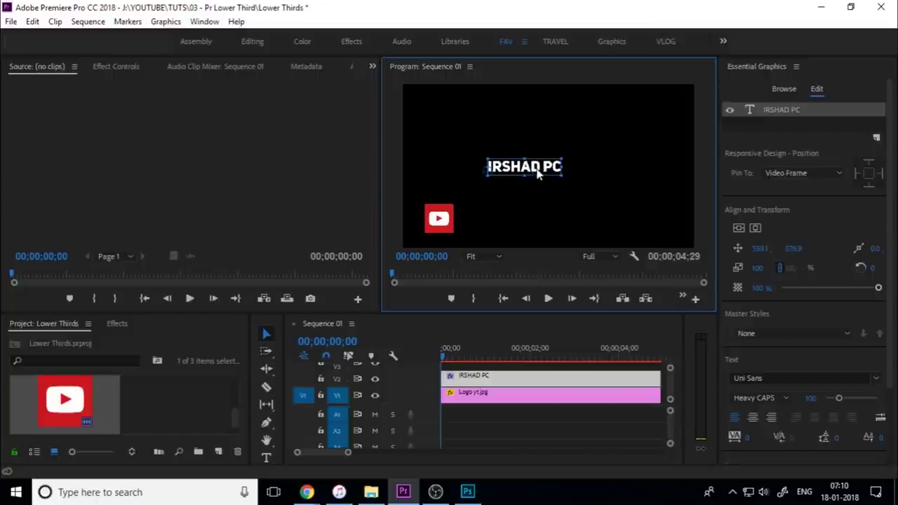
- Move the IRSHAD PC title right beside the YouTube logo
{"action": "mouse_move", "coordinate": [538, 174]}
{"action": "left_mouse_down"}
{"action": "mouse_move", "coordinate": [523, 183]}
{"action": "mouse_move", "coordinate": [511, 214]}
{"action": "left_mouse_up"}
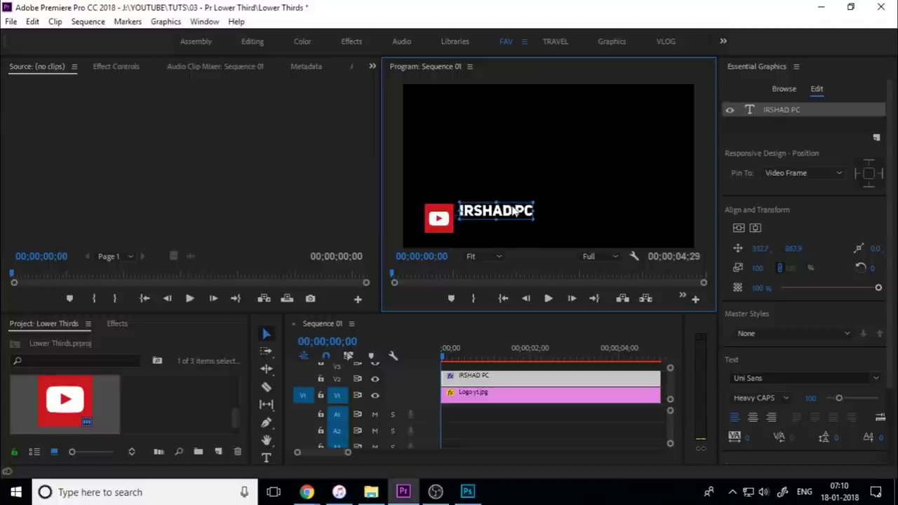
{"action": "left_click_drag", "start_coordinate": [510, 214], "coordinate": [509, 214]}
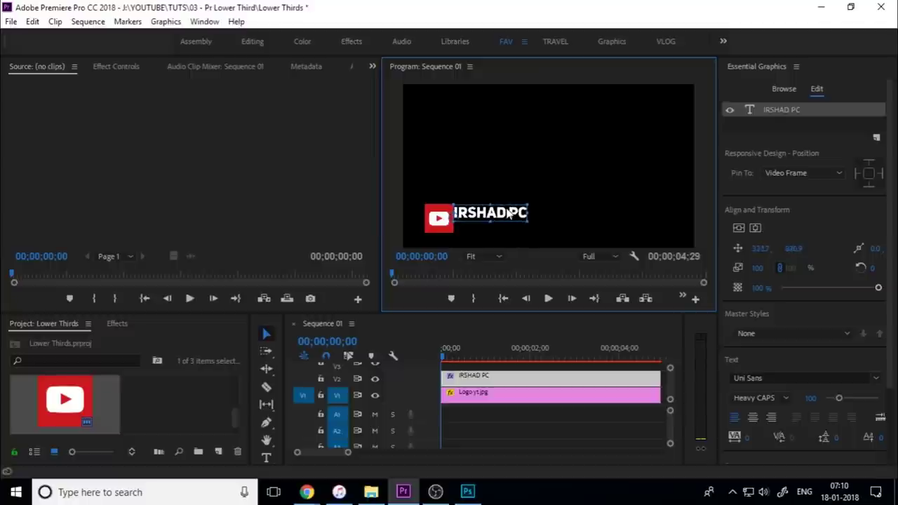
{"action": "left_click", "coordinate": [513, 435]}
{"action": "left_click", "coordinate": [511, 379]}
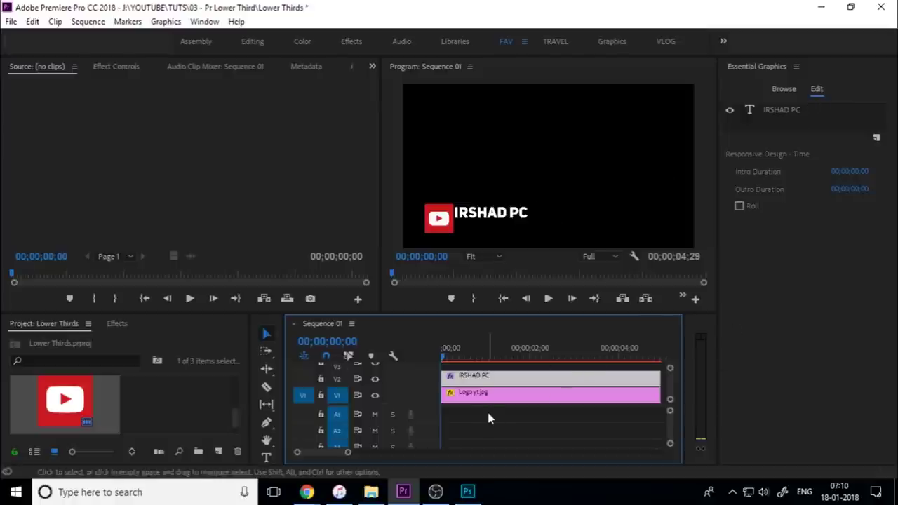
{"action": "left_click", "coordinate": [486, 413]}
{"action": "left_click", "coordinate": [474, 382]}
{"action": "left_click_drag", "start_coordinate": [282, 362], "coordinate": [209, 362]}
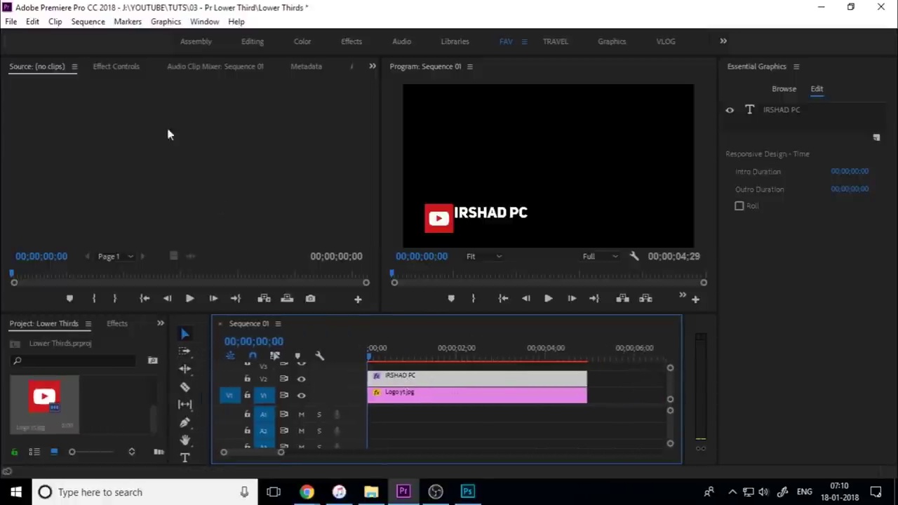
- Add a second text line reading 'SUBSCRIBE'
{"action": "left_click", "coordinate": [185, 458]}
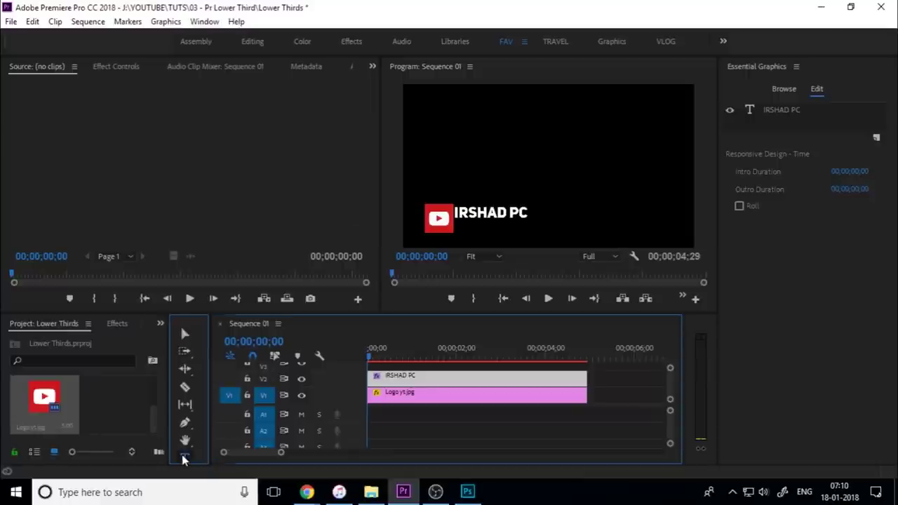
{"action": "left_click", "coordinate": [534, 145]}
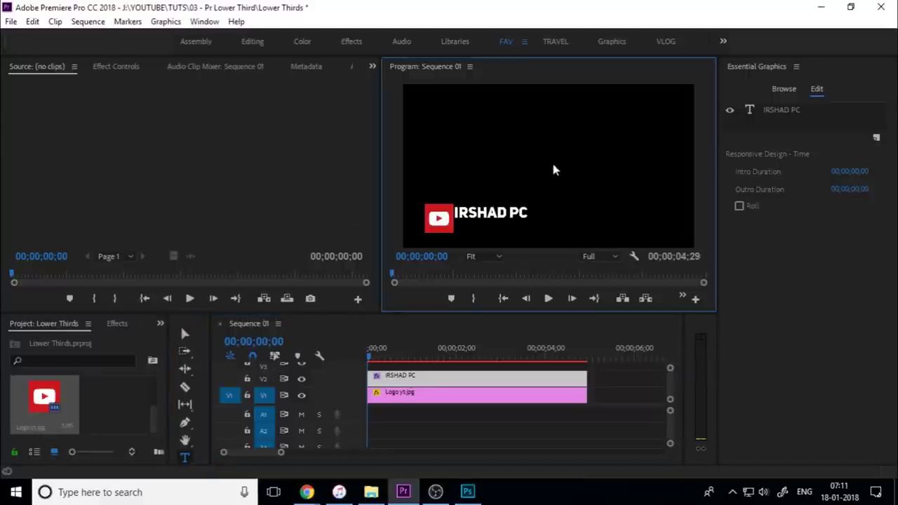
{"action": "type", "text": "SUBSCR"}
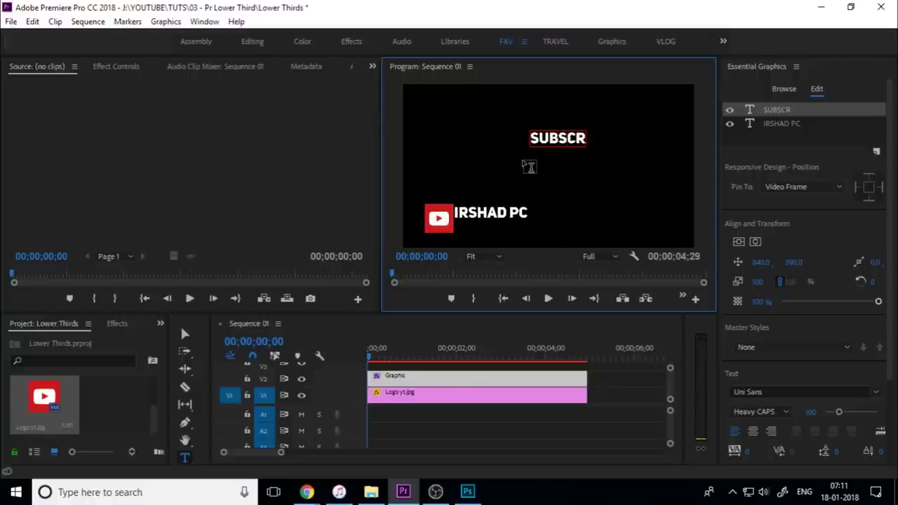
{"action": "type", "text": "IBE"}
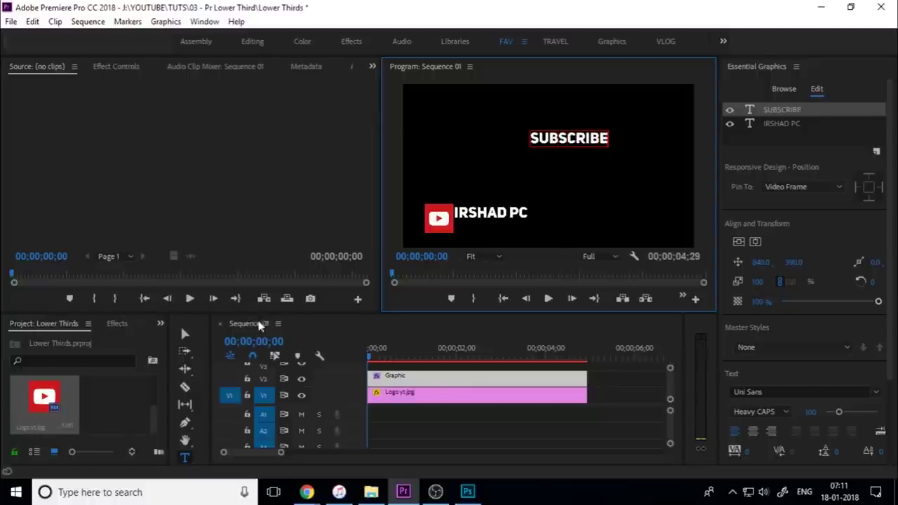
{"action": "left_click", "coordinate": [184, 334]}
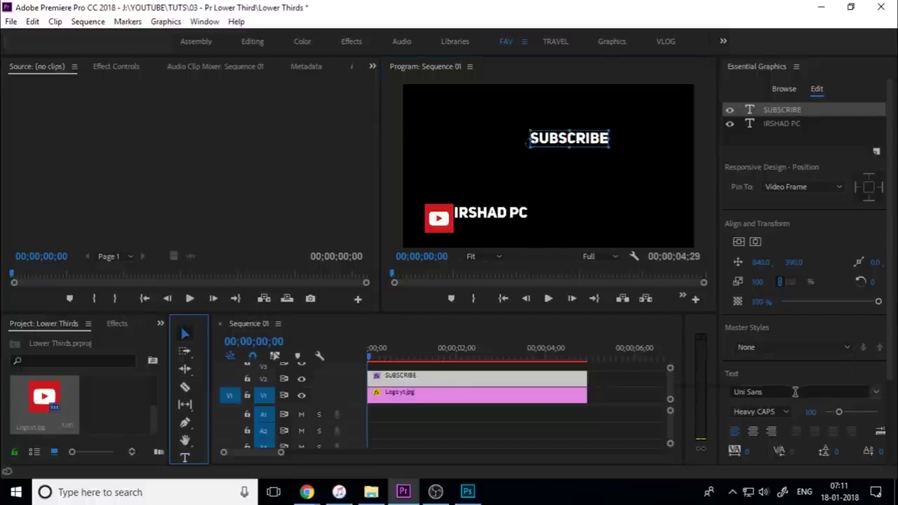
- Set SUBSCRIBE to UniSansSemiBold and place it just below IRSHAD PC
{"action": "left_click", "coordinate": [794, 392]}
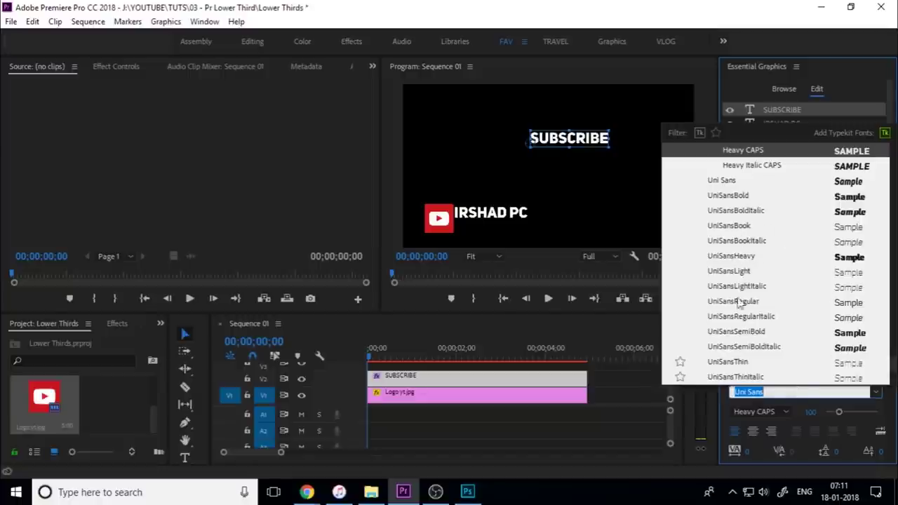
{"action": "left_click", "coordinate": [745, 332]}
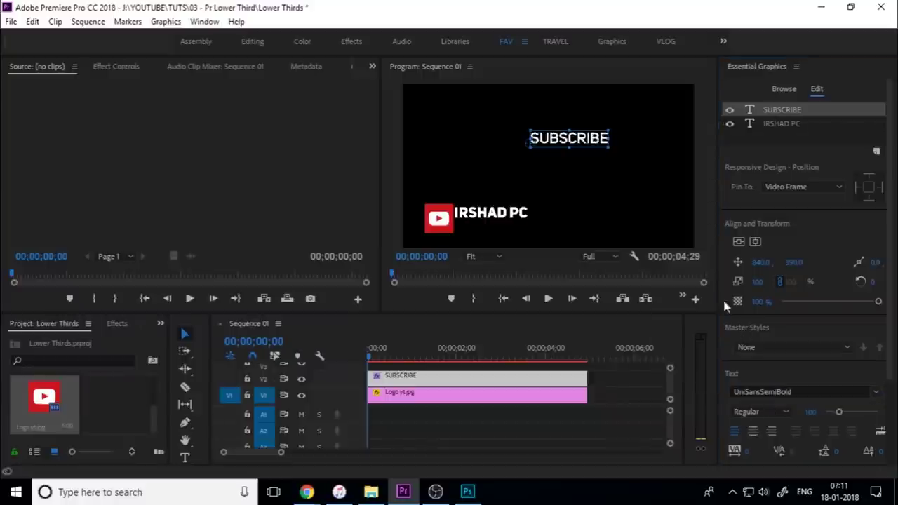
{"action": "left_click_drag", "start_coordinate": [593, 138], "coordinate": [506, 230]}
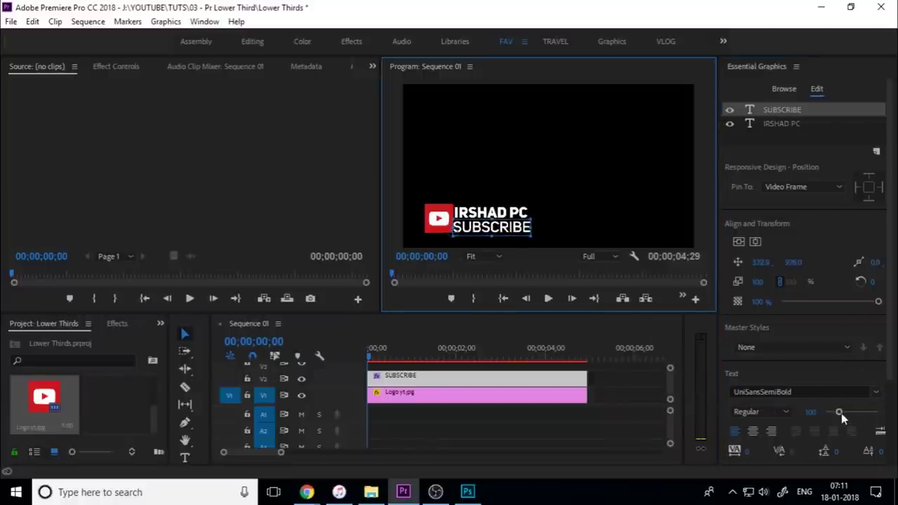
- Shrink SUBSCRIBE to size 70 and widen its letter tracking
{"action": "left_click_drag", "start_coordinate": [842, 412], "coordinate": [833, 413]}
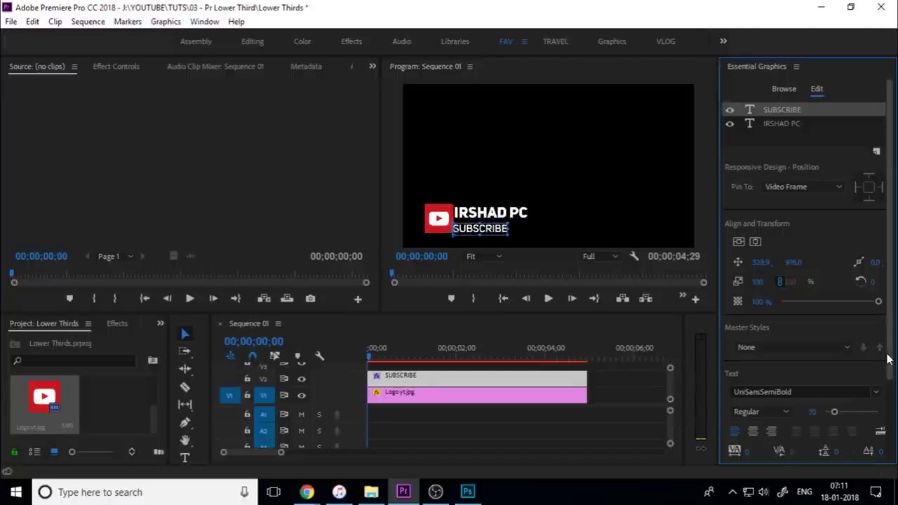
{"action": "scroll", "coordinate": [847, 449], "scroll_direction": "down", "scroll_amount": 2}
{"action": "scroll", "coordinate": [844, 421], "scroll_direction": "down", "scroll_amount": 2}
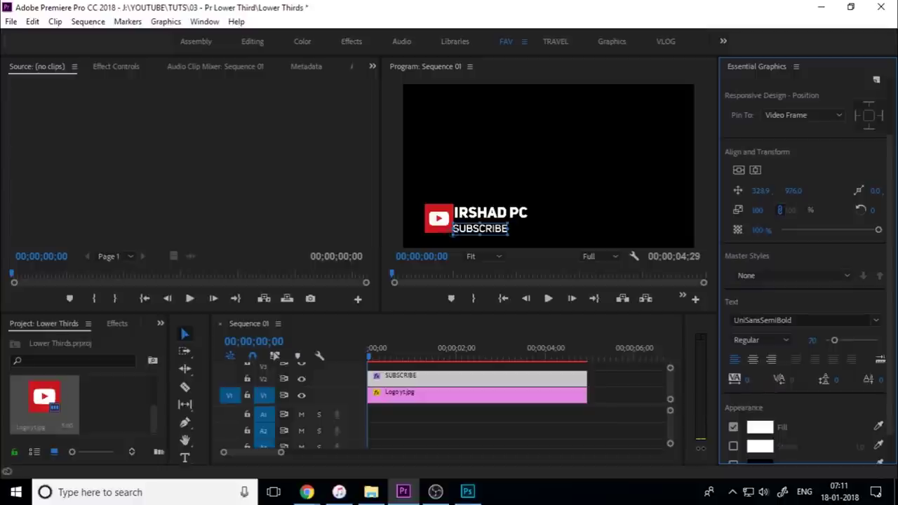
{"action": "left_click_drag", "start_coordinate": [747, 379], "coordinate": [793, 379]}
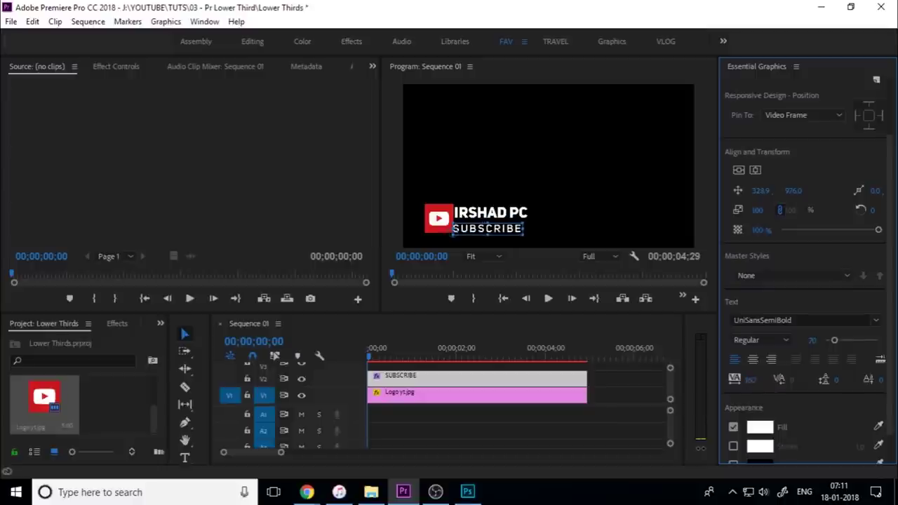
{"action": "left_click", "coordinate": [562, 227]}
{"action": "left_click_drag", "start_coordinate": [561, 227], "coordinate": [406, 192]}
{"action": "left_click", "coordinate": [589, 195]}
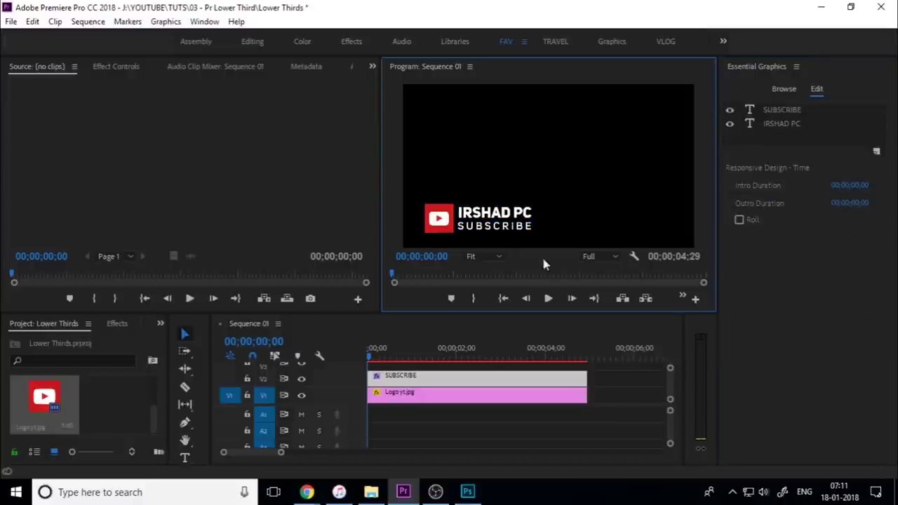
- Move the playhead near the clip's end and show the text layers in Effect Controls
{"action": "left_click_drag", "start_coordinate": [400, 356], "coordinate": [576, 357]}
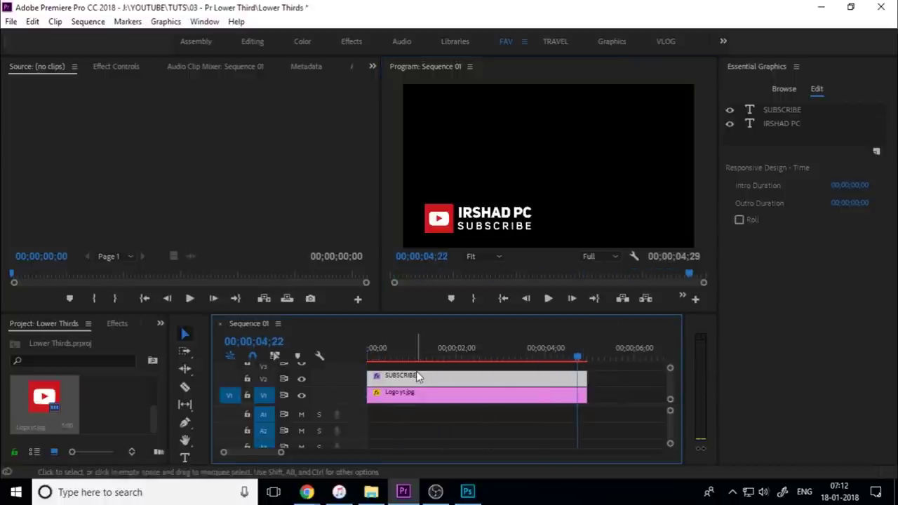
{"action": "left_click", "coordinate": [119, 66]}
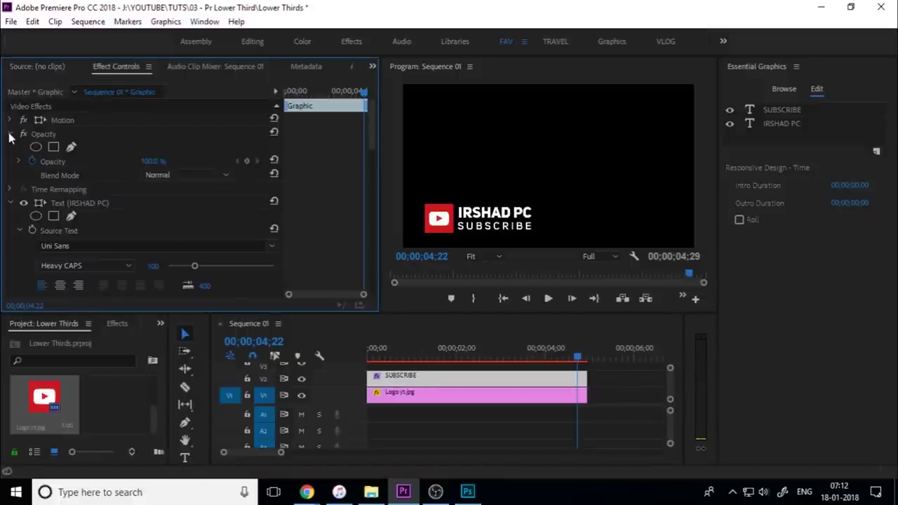
{"action": "left_click", "coordinate": [10, 202]}
{"action": "left_click", "coordinate": [10, 217]}
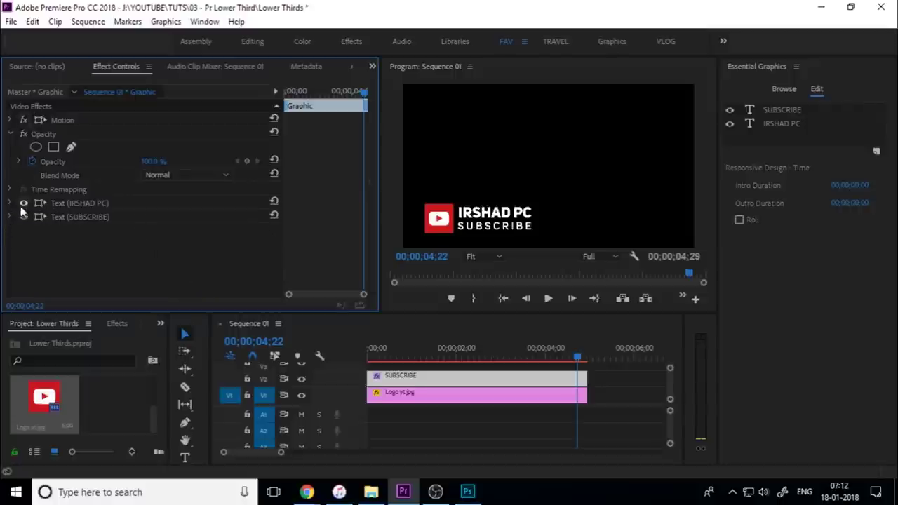
{"action": "left_click", "coordinate": [11, 203]}
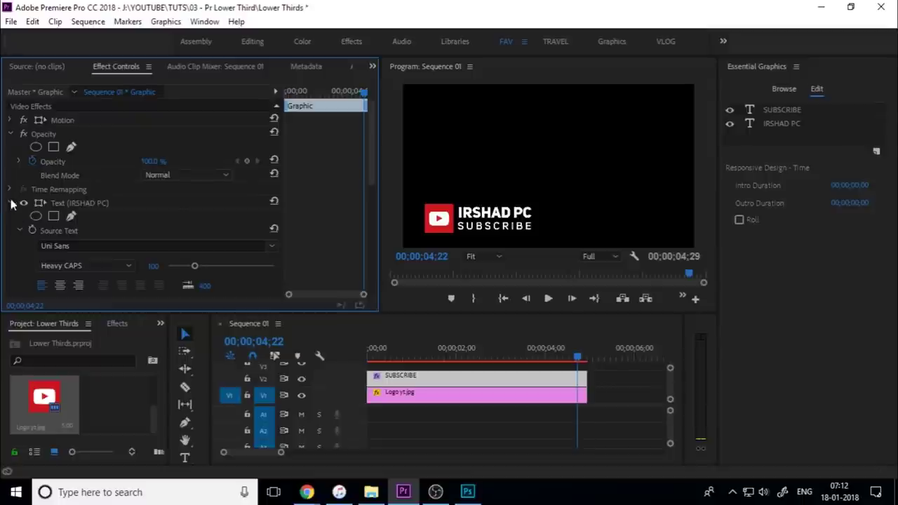
{"action": "left_click", "coordinate": [10, 204]}
- Nudge IRSHAD PC slightly right and set its Position keyframe
{"action": "left_click", "coordinate": [104, 206]}
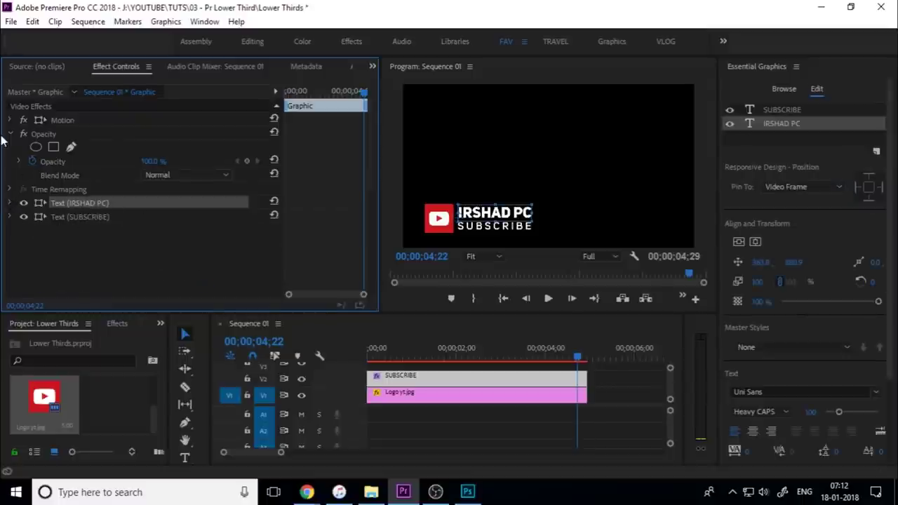
{"action": "left_click", "coordinate": [11, 202]}
{"action": "left_click", "coordinate": [19, 230]}
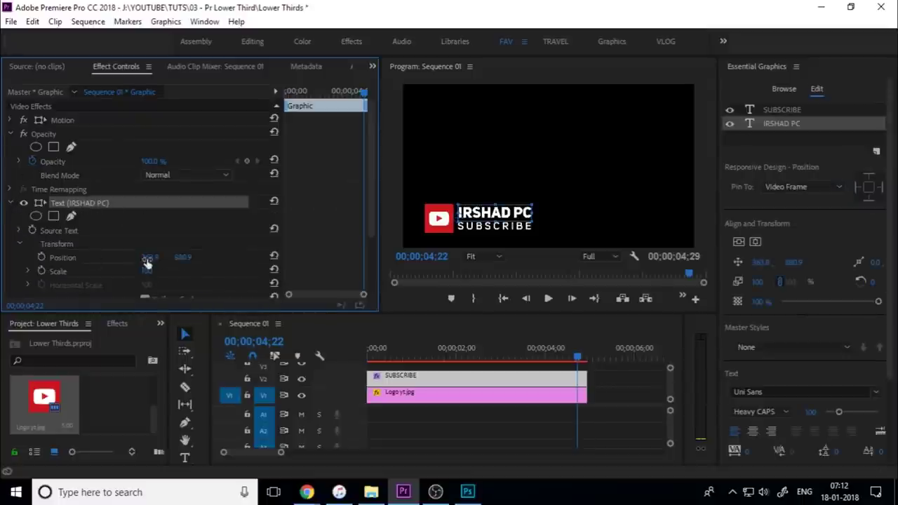
{"action": "left_click_drag", "start_coordinate": [146, 262], "coordinate": [274, 268]}
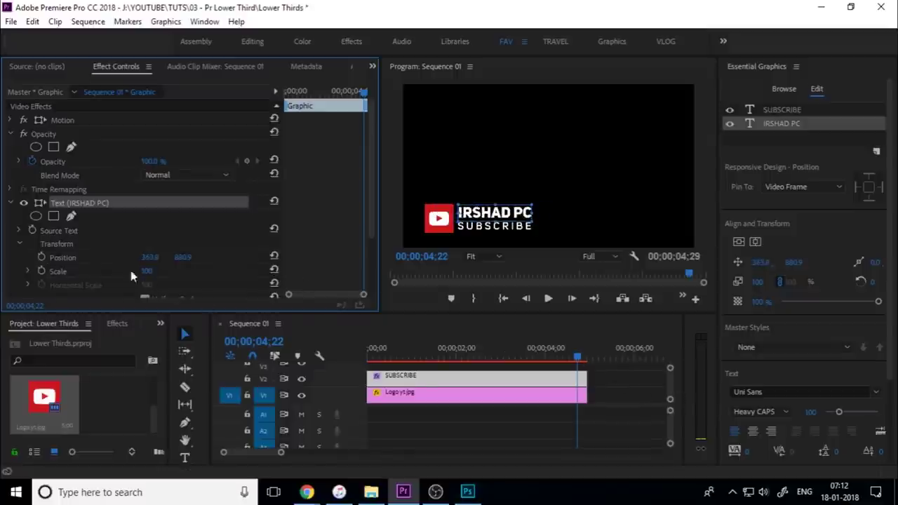
{"action": "left_click", "coordinate": [45, 258]}
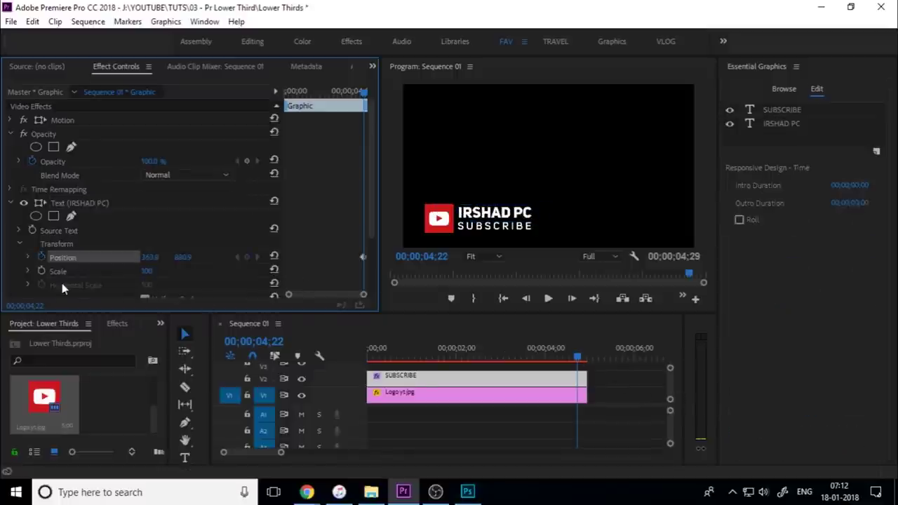
- Set a Position keyframe for the SUBSCRIBE text
{"action": "left_click", "coordinate": [9, 207]}
{"action": "left_click", "coordinate": [10, 204]}
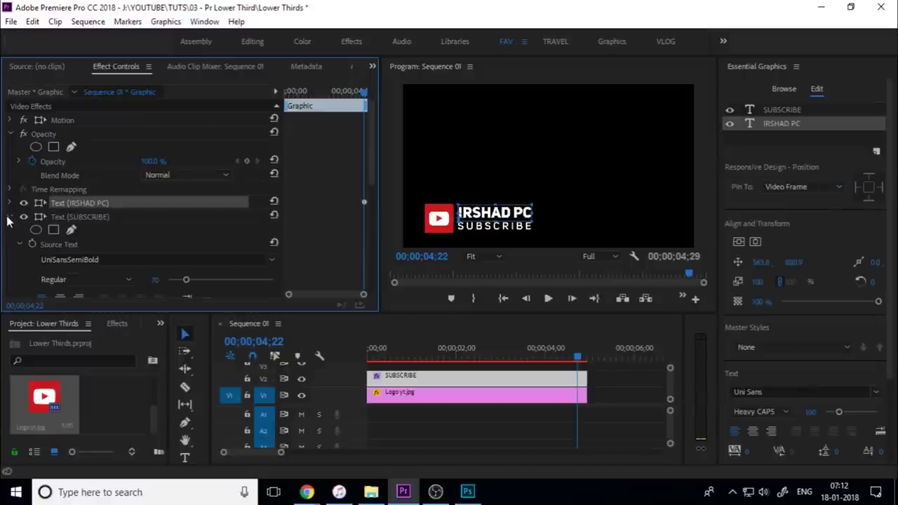
{"action": "left_click", "coordinate": [24, 244]}
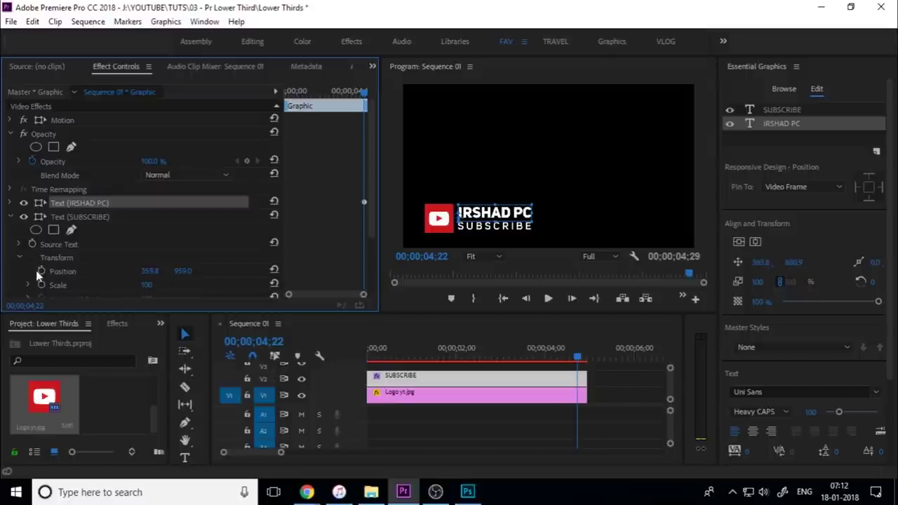
{"action": "left_click", "coordinate": [41, 271]}
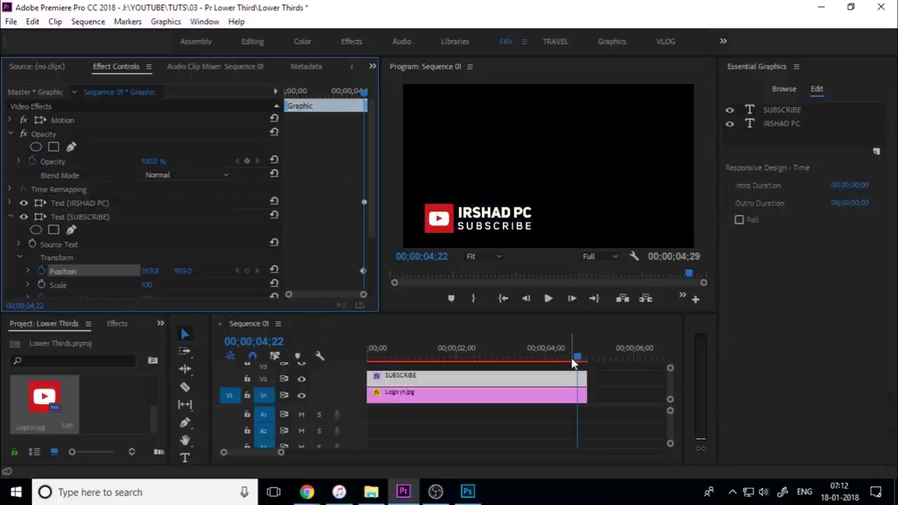
- At the clip's start, drag SUBSCRIBE and IRSHAD PC Position X negative, behind the logo
{"action": "left_click_drag", "start_coordinate": [577, 360], "coordinate": [355, 357]}
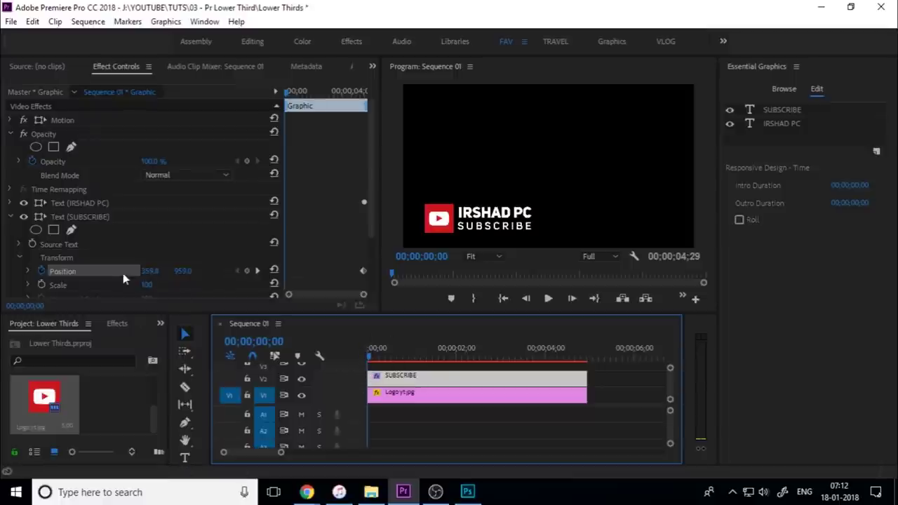
{"action": "left_click_drag", "start_coordinate": [149, 271], "coordinate": [42, 271]}
{"action": "mouse_move", "coordinate": [149, 271]}
{"action": "left_mouse_down"}
{"action": "mouse_move", "coordinate": [70, 271]}
{"action": "mouse_move", "coordinate": [81, 271]}
{"action": "left_mouse_up"}
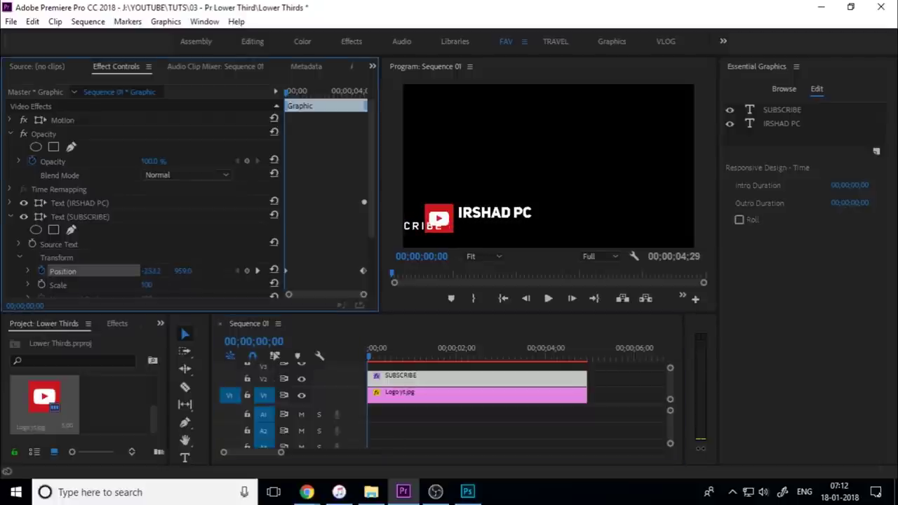
{"action": "left_click_drag", "start_coordinate": [149, 271], "coordinate": [184, 276]}
{"action": "left_click", "coordinate": [10, 203]}
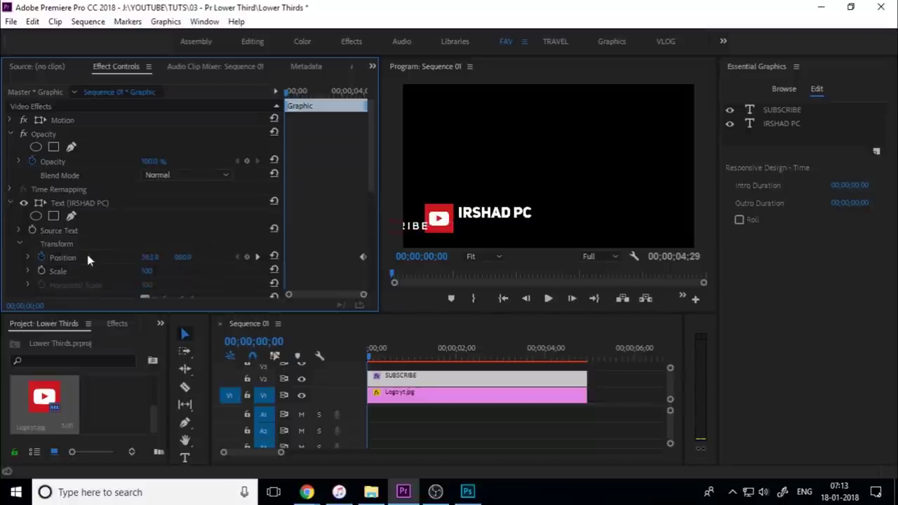
{"action": "left_click_drag", "start_coordinate": [146, 257], "coordinate": [30, 257]}
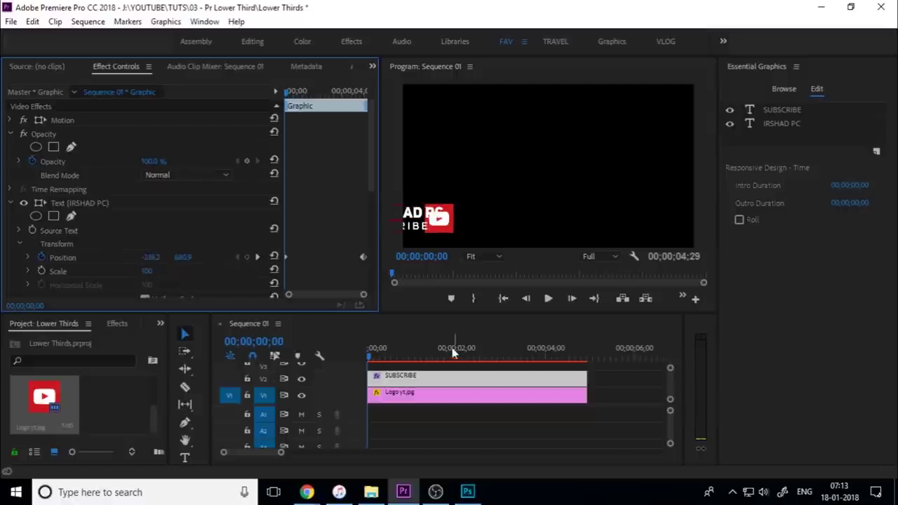
- Play back to preview both lines sliding out from behind the logo
{"action": "left_click", "coordinate": [315, 364]}
{"action": "key", "text": "space"}
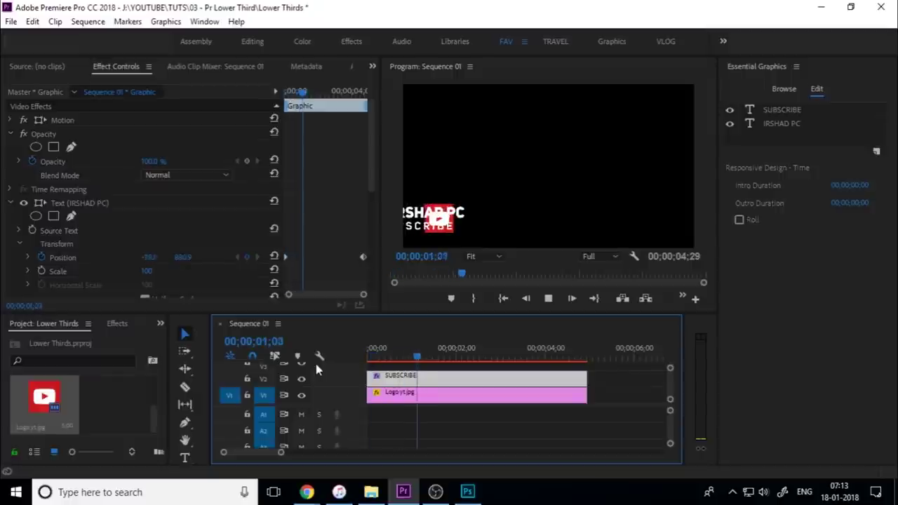
{"action": "left_click_drag", "start_coordinate": [388, 345], "coordinate": [426, 345]}
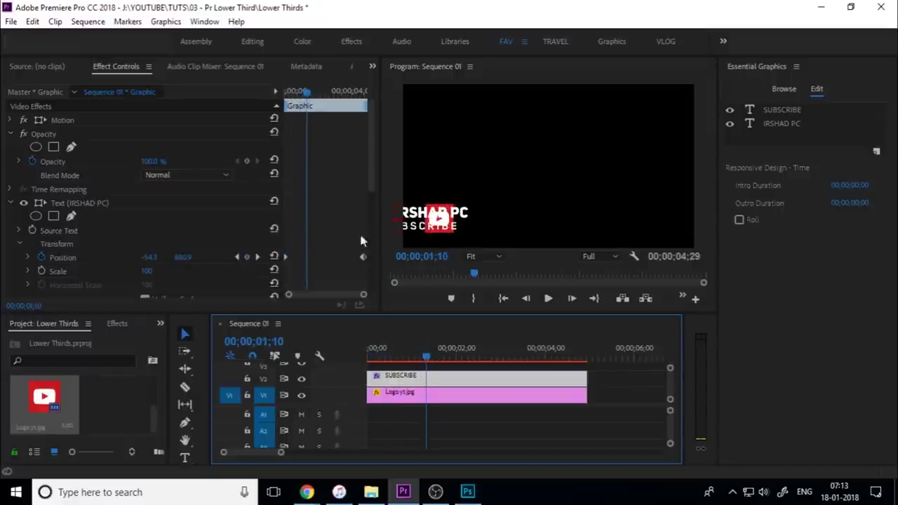
{"action": "left_click_drag", "start_coordinate": [370, 174], "coordinate": [382, 225]}
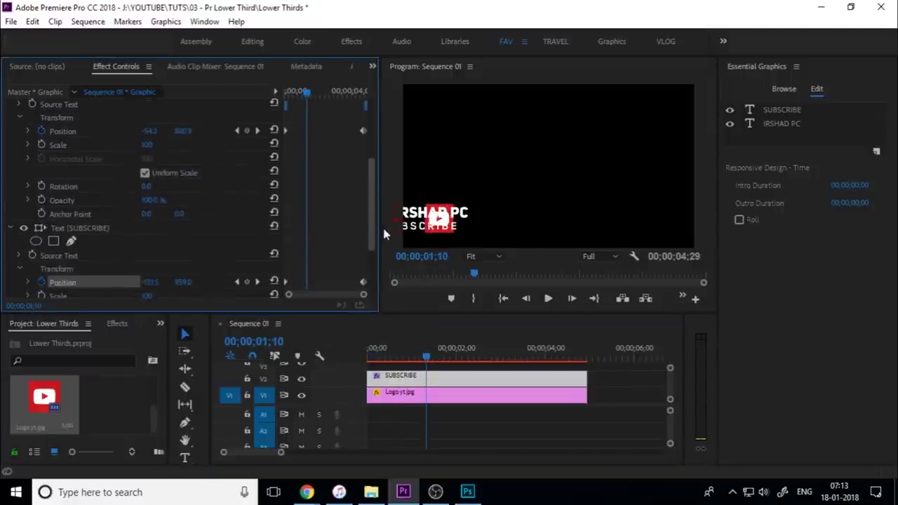
- Drag the end Position keyframes earlier so both texts land about one second in, then replay
{"action": "mouse_move", "coordinate": [338, 123]}
{"action": "left_mouse_down"}
{"action": "mouse_move", "coordinate": [395, 268]}
{"action": "mouse_move", "coordinate": [365, 285]}
{"action": "mouse_move", "coordinate": [309, 280]}
{"action": "left_mouse_up"}
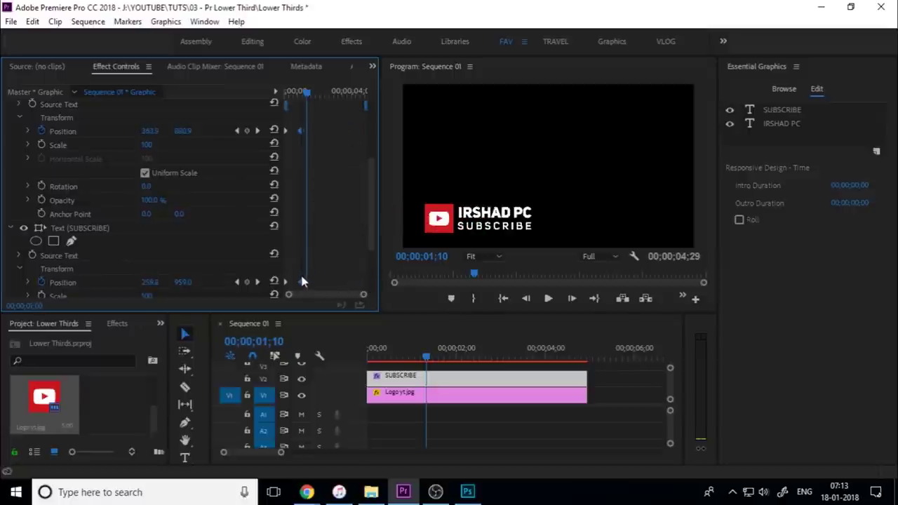
{"action": "left_click", "coordinate": [409, 330]}
{"action": "key", "text": "Home"}
{"action": "key", "text": "space"}
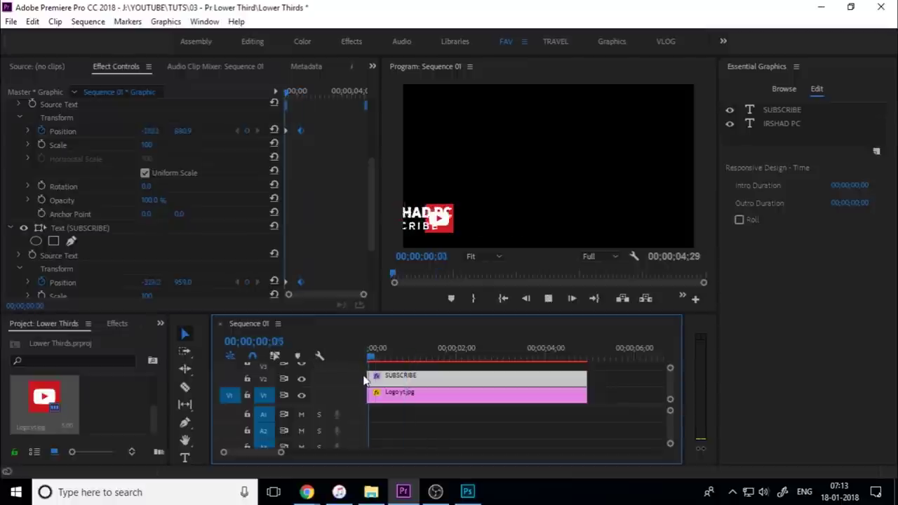
{"action": "left_click_drag", "start_coordinate": [393, 352], "coordinate": [353, 353]}
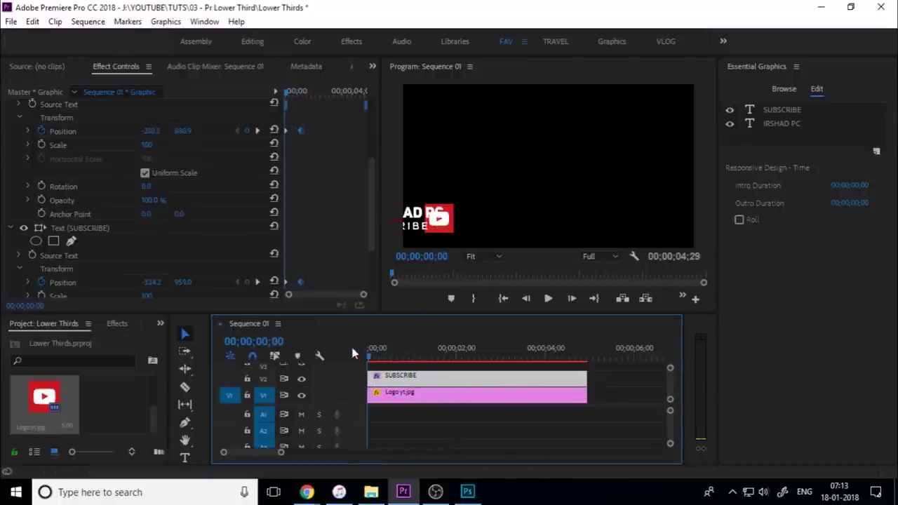
{"action": "scroll", "coordinate": [280, 271], "scroll_direction": "down", "scroll_amount": 3}
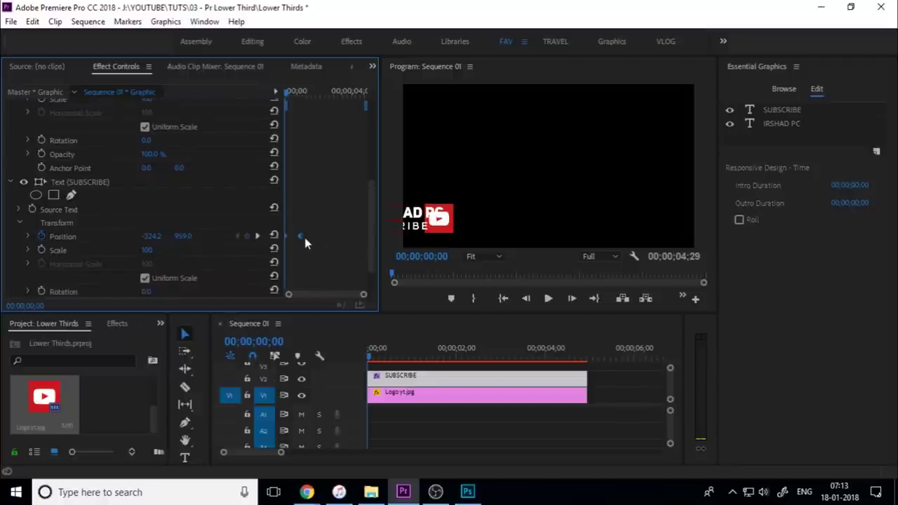
{"action": "scroll", "coordinate": [366, 231], "scroll_direction": "up", "scroll_amount": 2}
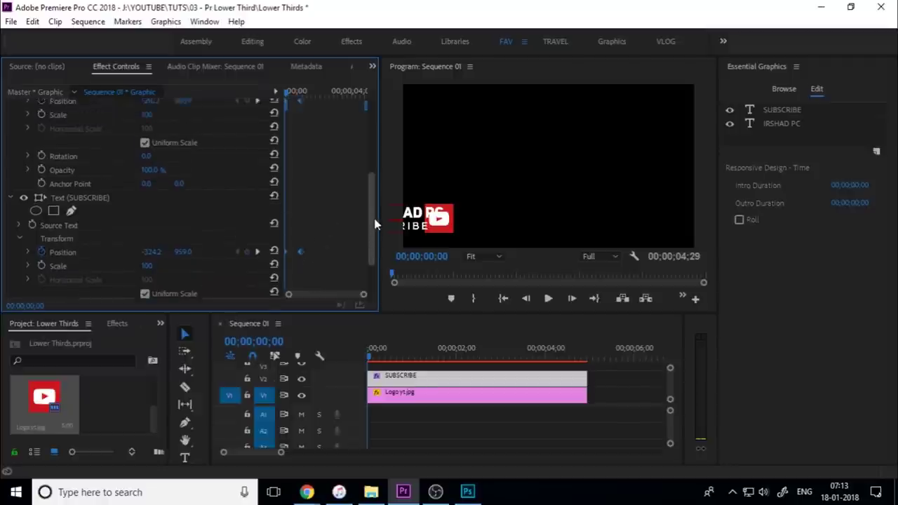
{"action": "right_click", "coordinate": [302, 253]}
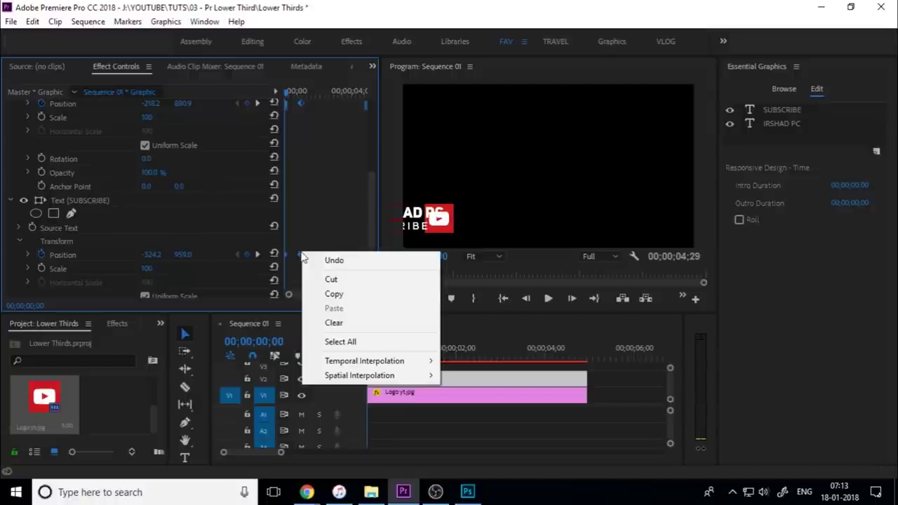
- Set SUBSCRIBE's Position keyframes to Bezier temporal interpolation and expand the Position velocity graph
{"action": "right_click", "coordinate": [321, 189]}
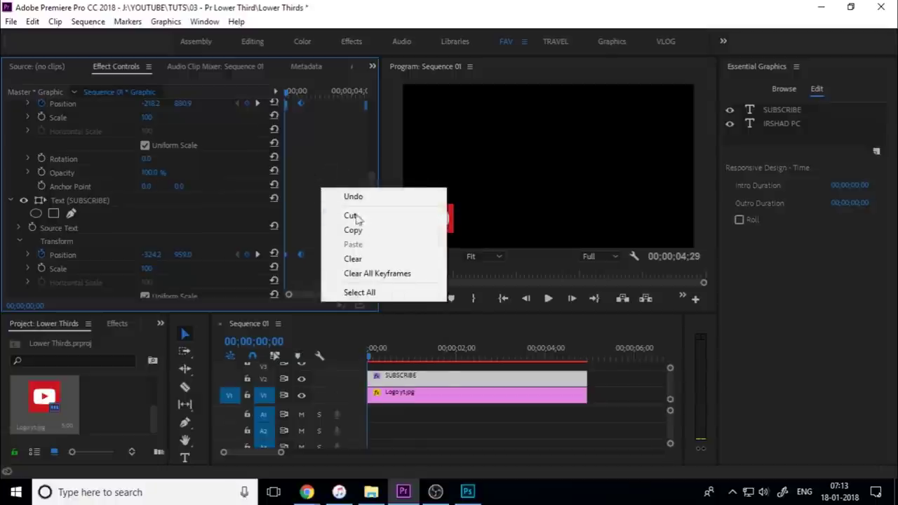
{"action": "right_click", "coordinate": [301, 256]}
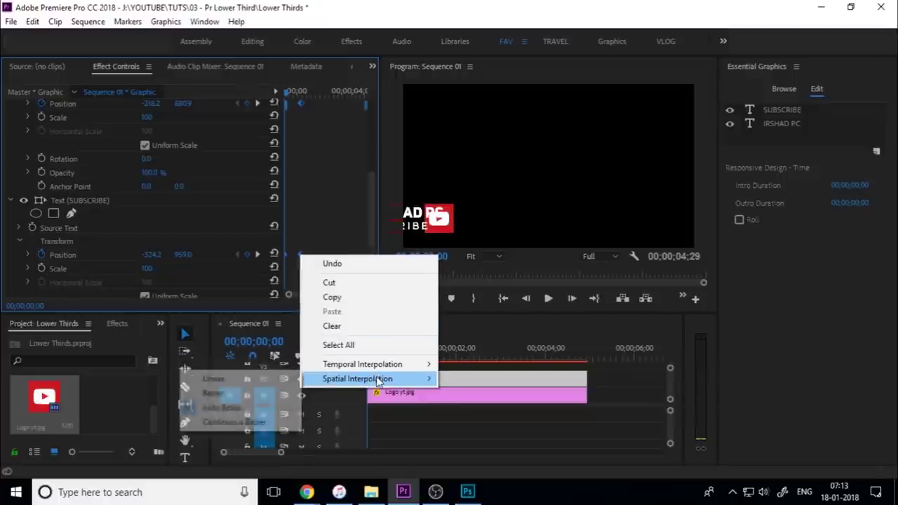
{"action": "mouse_move", "coordinate": [362, 364]}
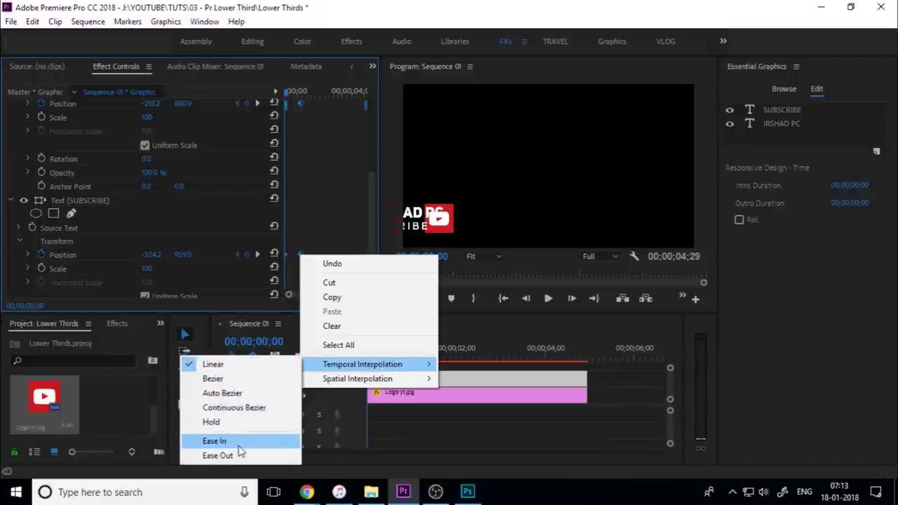
{"action": "left_click", "coordinate": [257, 387]}
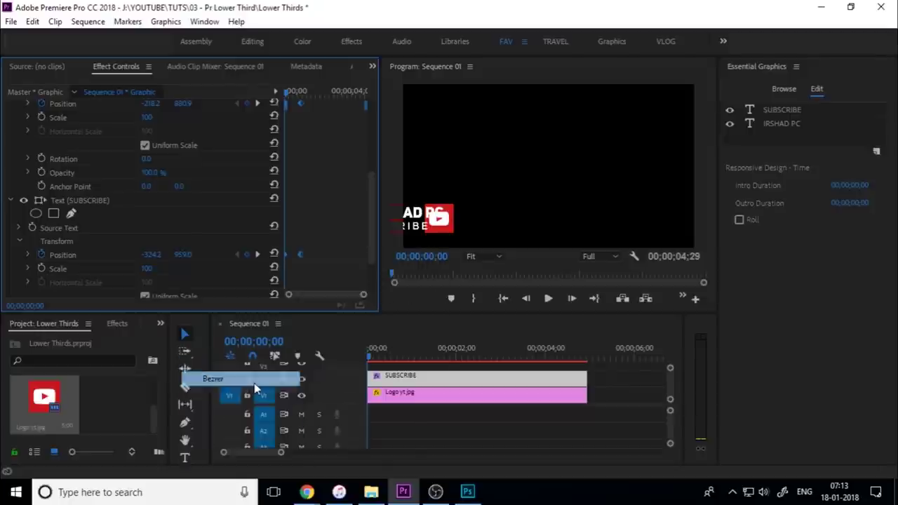
{"action": "left_click", "coordinate": [28, 254]}
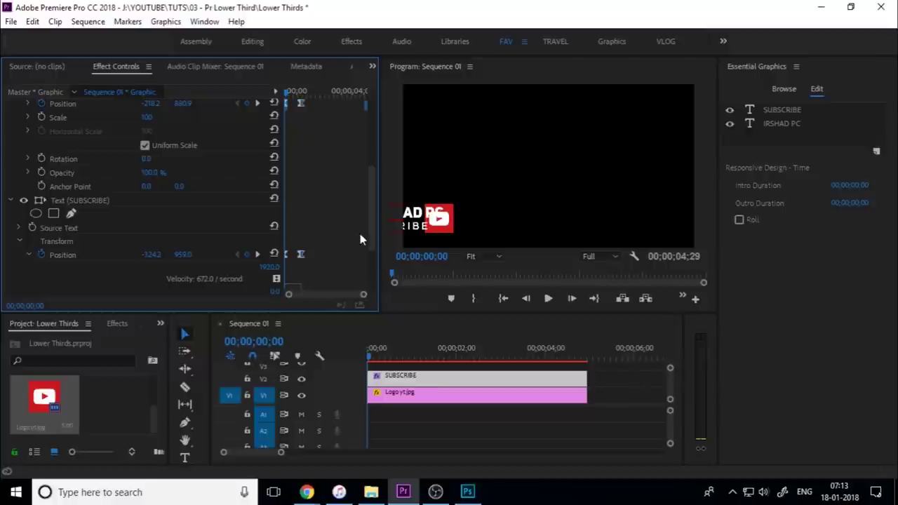
{"action": "left_click_drag", "start_coordinate": [371, 242], "coordinate": [369, 263]}
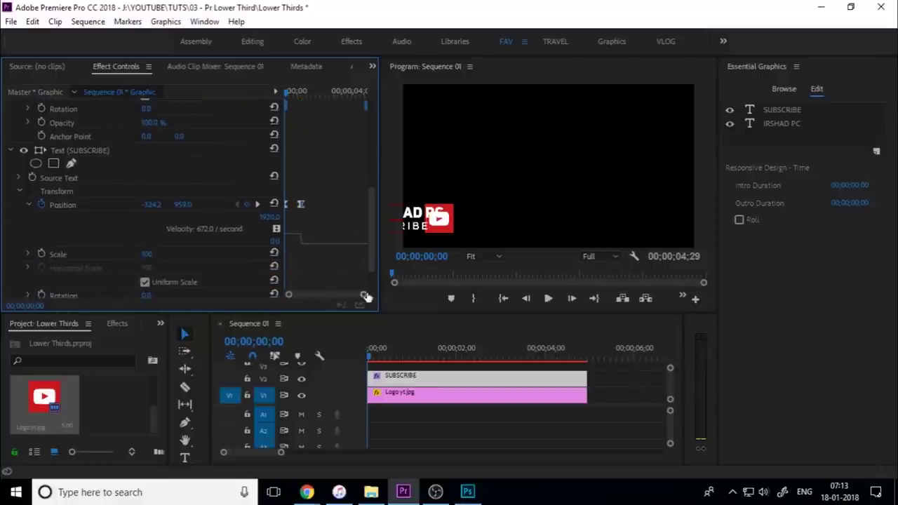
- Widen Effect Controls and zoom the keyframe graph around SUBSCRIBE's Position keyframe
{"action": "left_click_drag", "start_coordinate": [379, 273], "coordinate": [504, 272]}
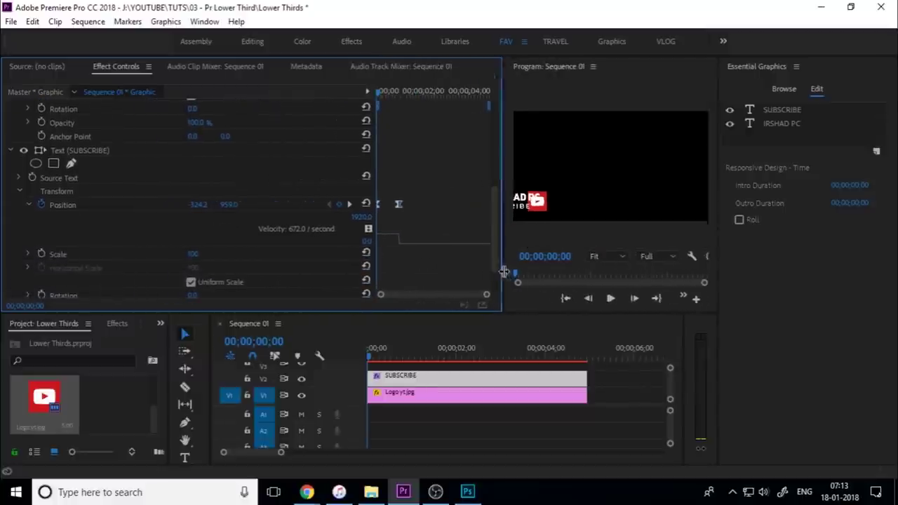
{"action": "left_click_drag", "start_coordinate": [372, 253], "coordinate": [247, 244]}
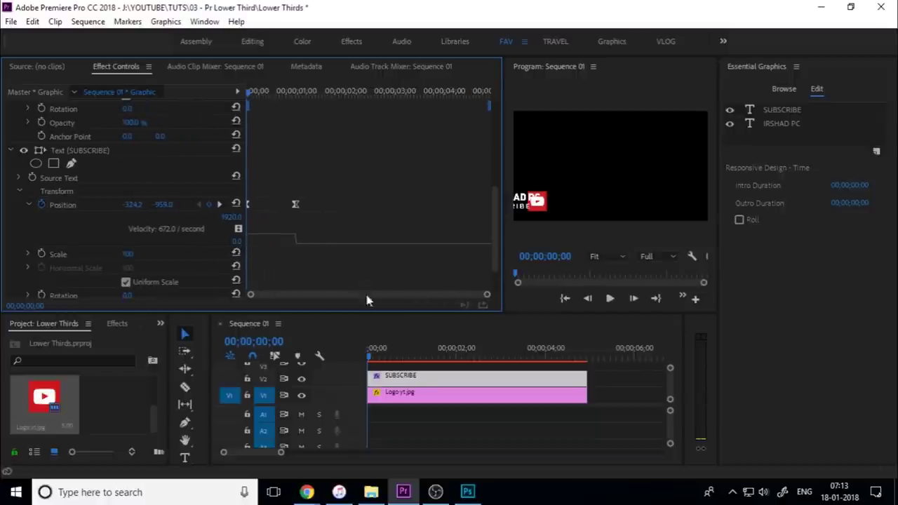
{"action": "left_click", "coordinate": [250, 94]}
{"action": "key", "text": "equal"}
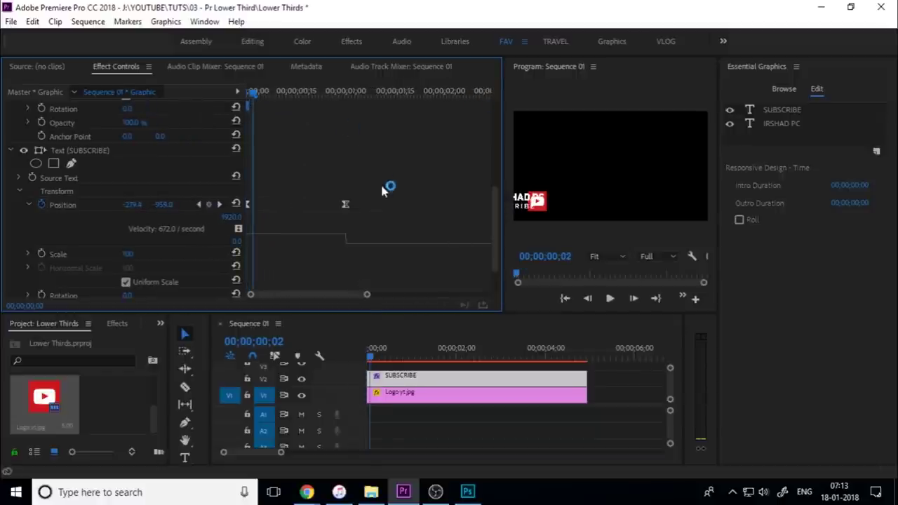
{"action": "left_click_drag", "start_coordinate": [369, 180], "coordinate": [263, 242]}
{"action": "key", "text": "equal"}
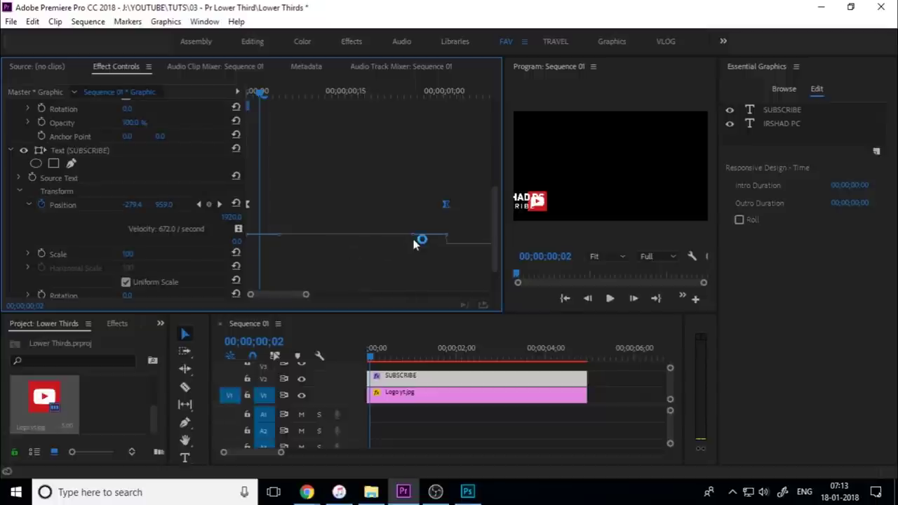
- Drag SUBSCRIBE's velocity handle into a fast-start curve that eases to a stop
{"action": "left_click_drag", "start_coordinate": [414, 240], "coordinate": [344, 247]}
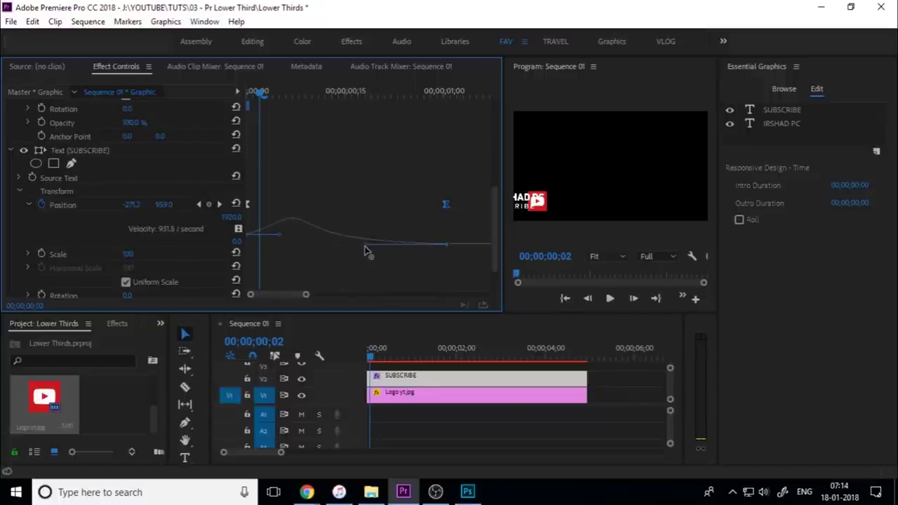
{"action": "left_click_drag", "start_coordinate": [344, 247], "coordinate": [286, 237]}
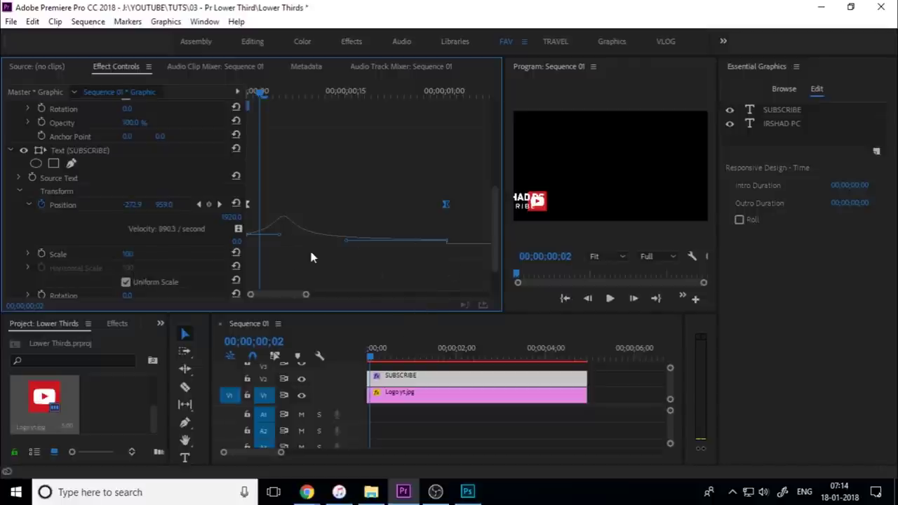
{"action": "scroll", "coordinate": [325, 233], "scroll_direction": "up", "scroll_amount": 3}
{"action": "scroll", "coordinate": [324, 232], "scroll_direction": "up", "scroll_amount": 3}
{"action": "scroll", "coordinate": [324, 232], "scroll_direction": "up", "scroll_amount": 1}
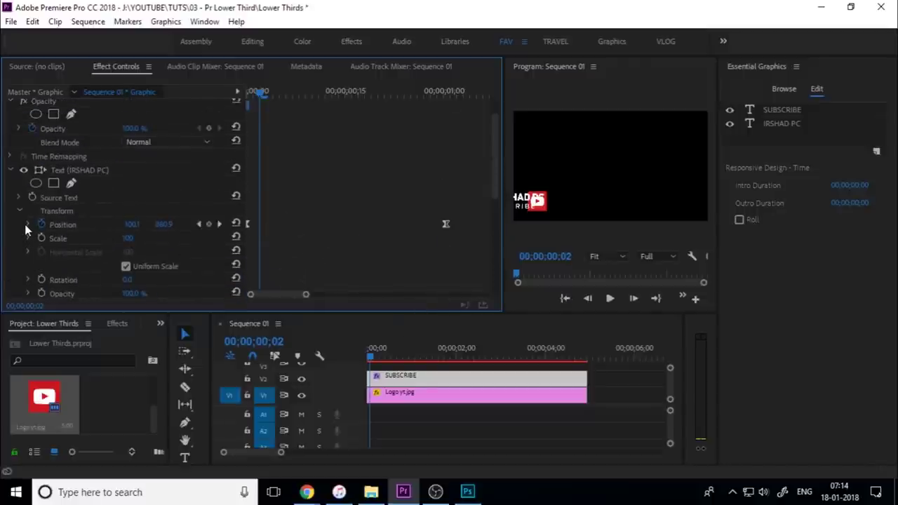
- Shape IRSHAD PC's Position velocity handle into the same ease curve as SUBSCRIBE
{"action": "left_click", "coordinate": [28, 225]}
{"action": "mouse_move", "coordinate": [480, 212]}
{"action": "left_mouse_down"}
{"action": "mouse_move", "coordinate": [383, 257]}
{"action": "mouse_move", "coordinate": [346, 254]}
{"action": "left_mouse_up"}
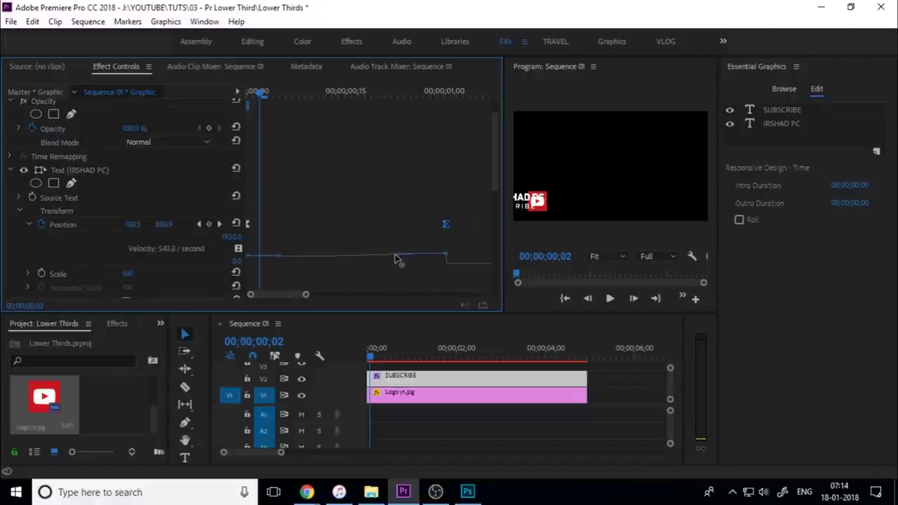
{"action": "key", "text": "ctrl+z"}
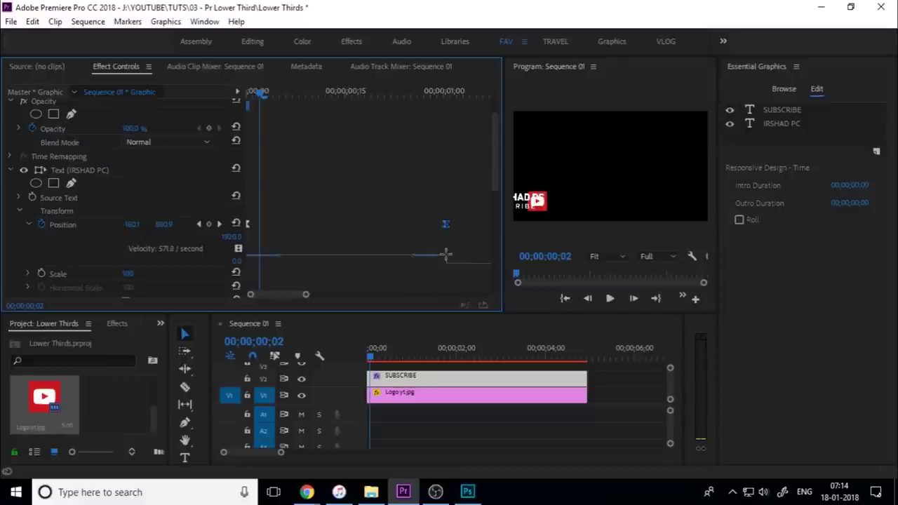
{"action": "left_click", "coordinate": [447, 264]}
{"action": "left_click_drag", "start_coordinate": [470, 185], "coordinate": [315, 247]}
{"action": "left_click_drag", "start_coordinate": [411, 254], "coordinate": [287, 264]}
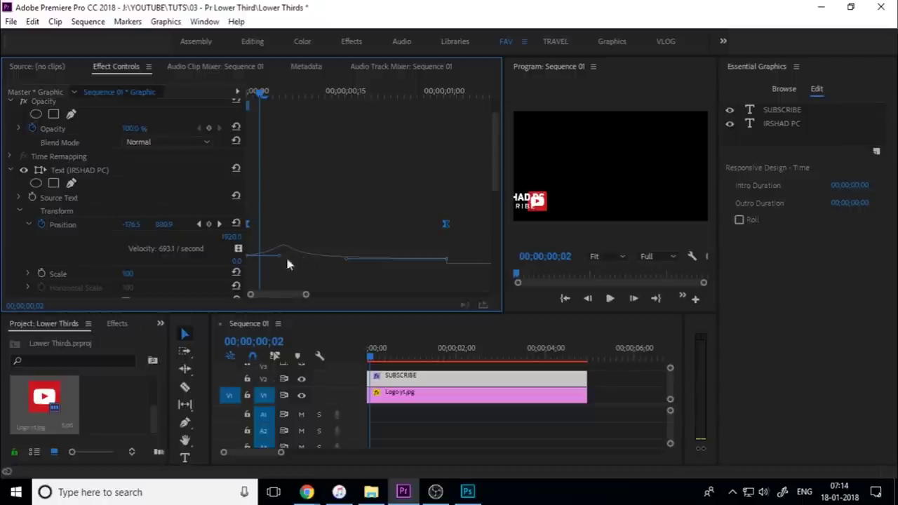
- Play back the finished logo animation several times to check both slide-ins
{"action": "left_click", "coordinate": [315, 362]}
{"action": "key", "text": "space"}
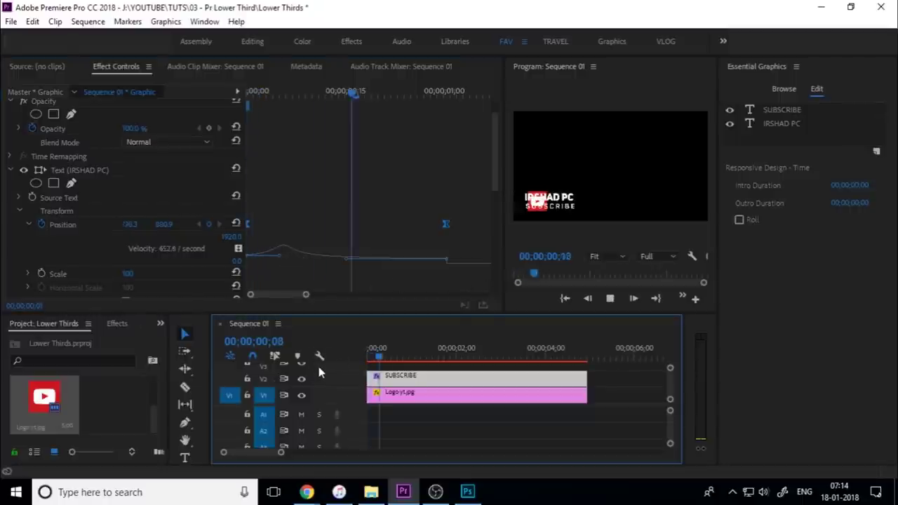
{"action": "left_click_drag", "start_coordinate": [386, 360], "coordinate": [374, 362]}
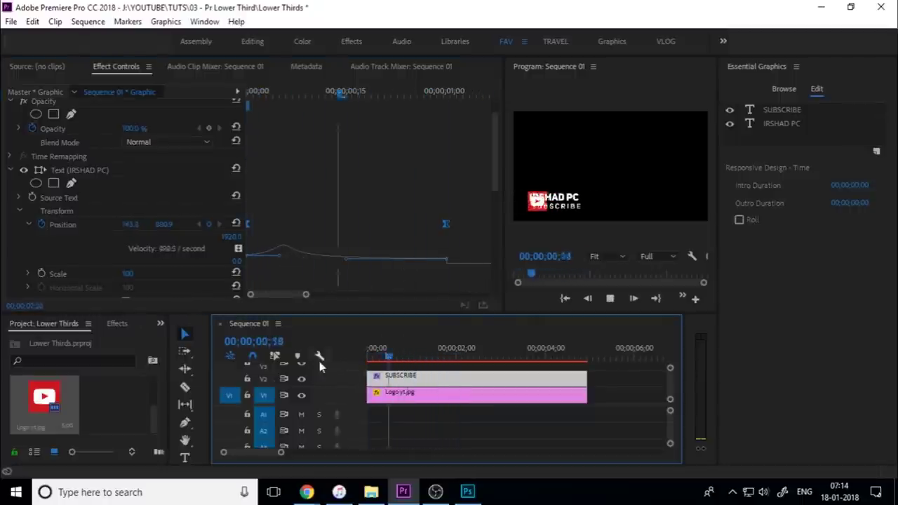
{"action": "scroll", "coordinate": [287, 204], "scroll_direction": "down", "scroll_amount": 5}
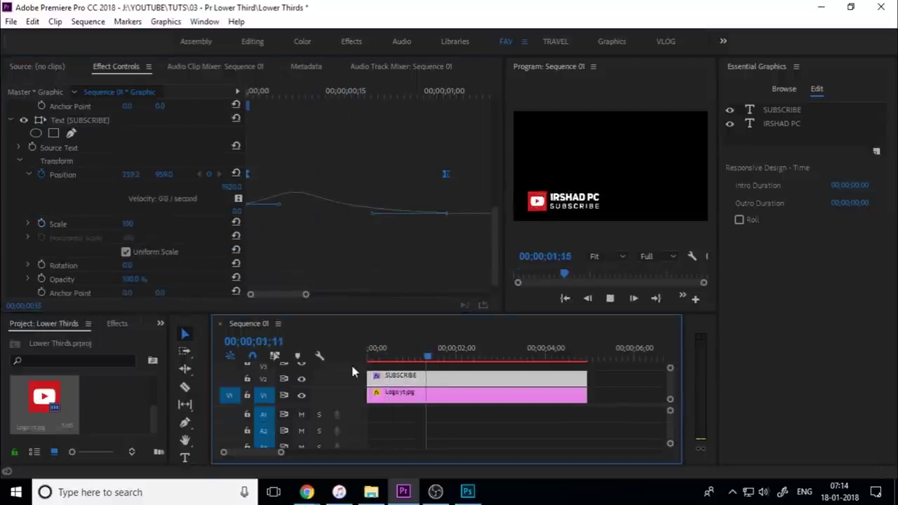
{"action": "left_click", "coordinate": [379, 357]}
{"action": "scroll", "coordinate": [341, 269], "scroll_direction": "up", "scroll_amount": 1}
{"action": "key", "text": "space"}
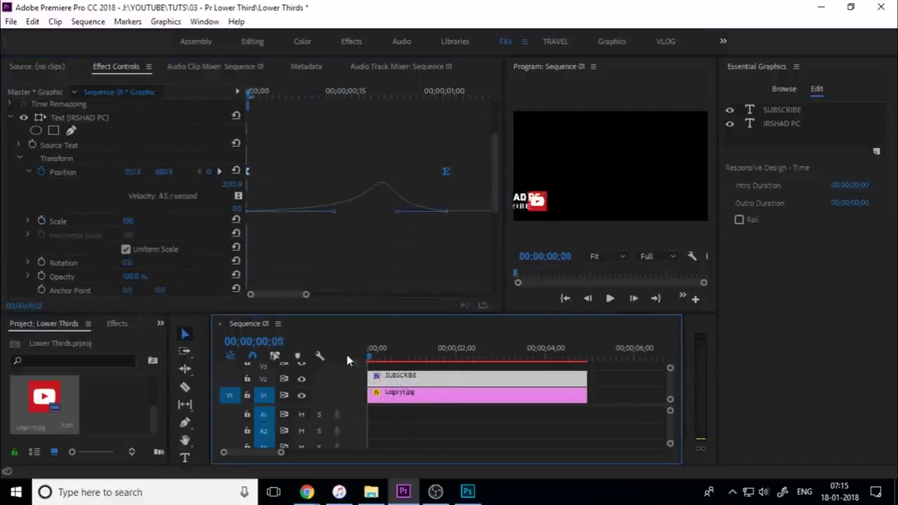
{"action": "scroll", "coordinate": [381, 234], "scroll_direction": "down", "scroll_amount": 4}
{"action": "key", "text": "space"}
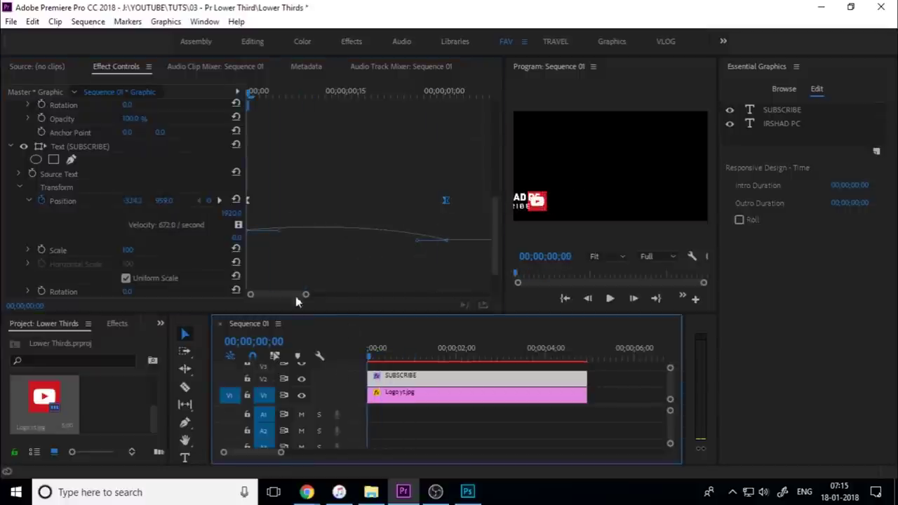
{"action": "key", "text": "space"}
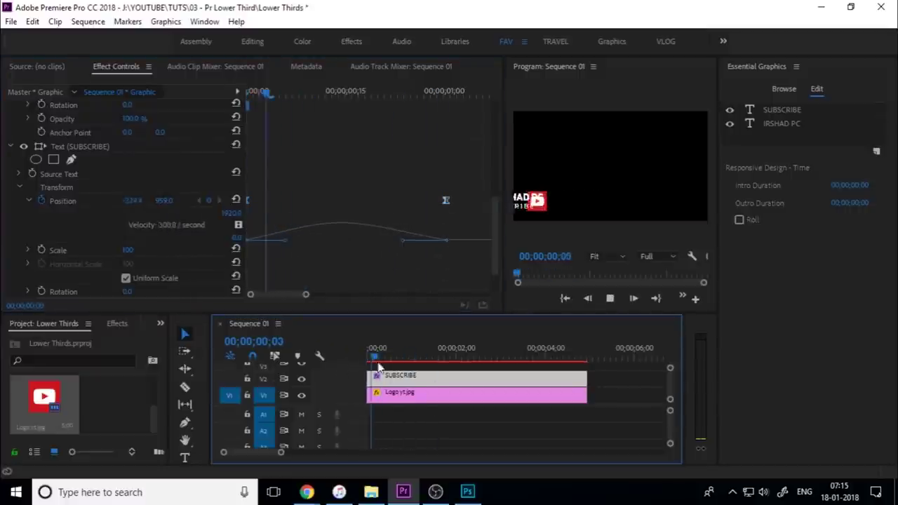
{"action": "left_click", "coordinate": [412, 359]}
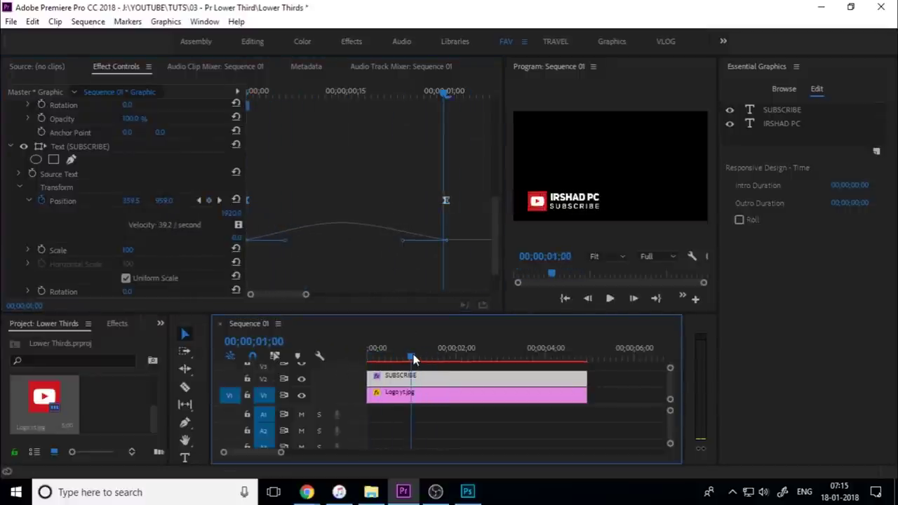
{"action": "left_click", "coordinate": [14, 146]}
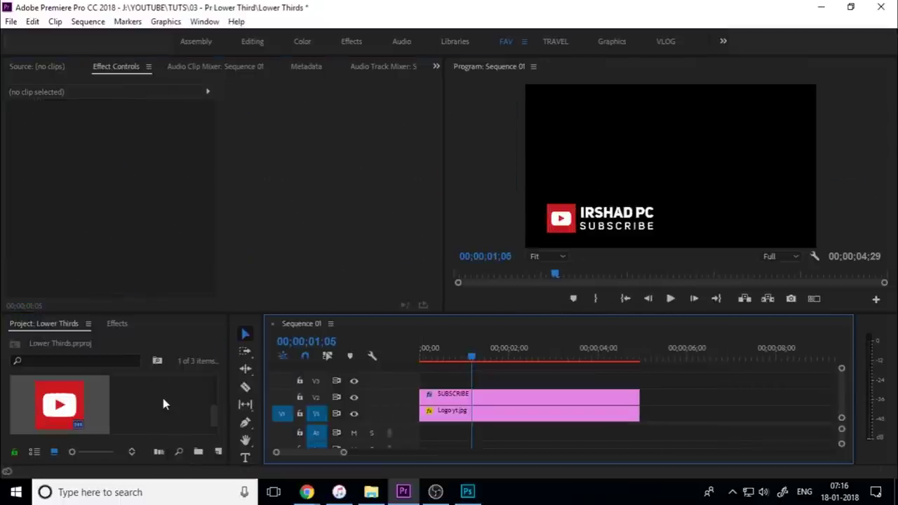
- Draw a red rectangle over the text right of the logo, starting at the sequence start
{"action": "left_click", "coordinate": [244, 422]}
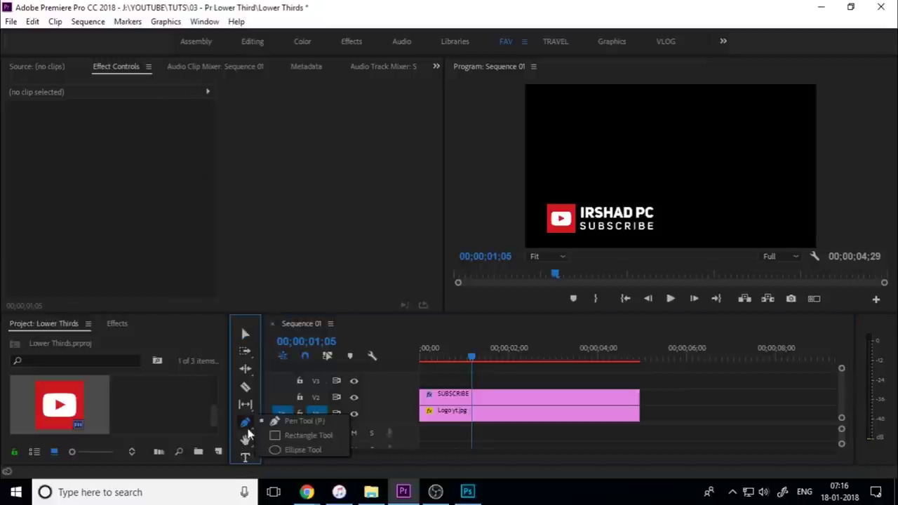
{"action": "left_click", "coordinate": [327, 438]}
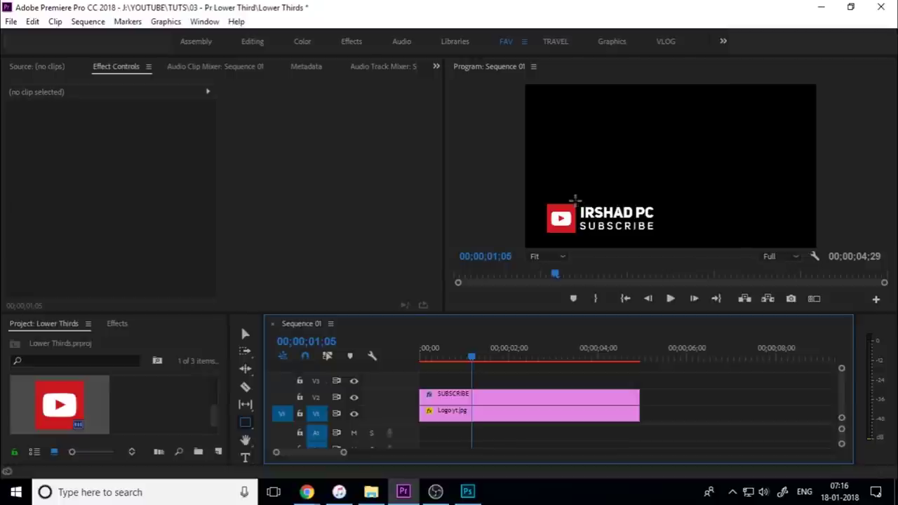
{"action": "mouse_move", "coordinate": [575, 201]}
{"action": "left_mouse_down"}
{"action": "mouse_move", "coordinate": [580, 211]}
{"action": "mouse_move", "coordinate": [706, 242]}
{"action": "left_mouse_up"}
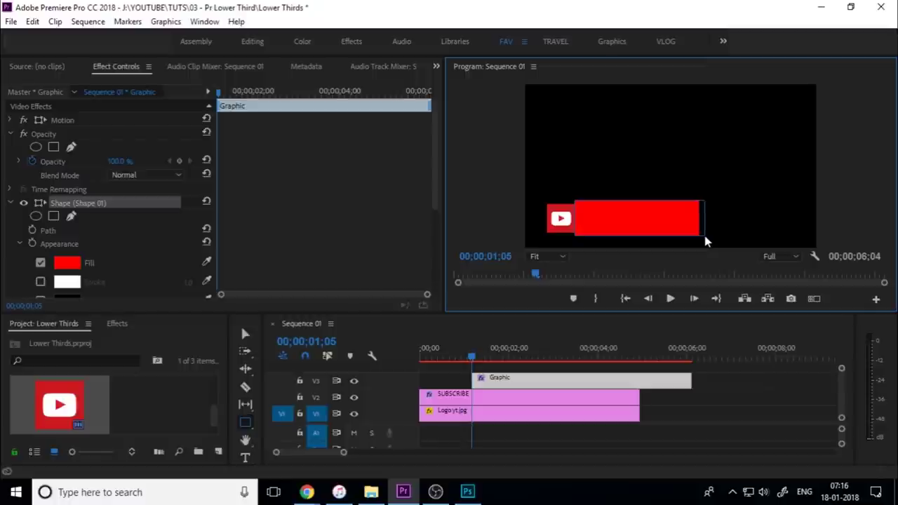
{"action": "left_click_drag", "start_coordinate": [504, 380], "coordinate": [441, 381]}
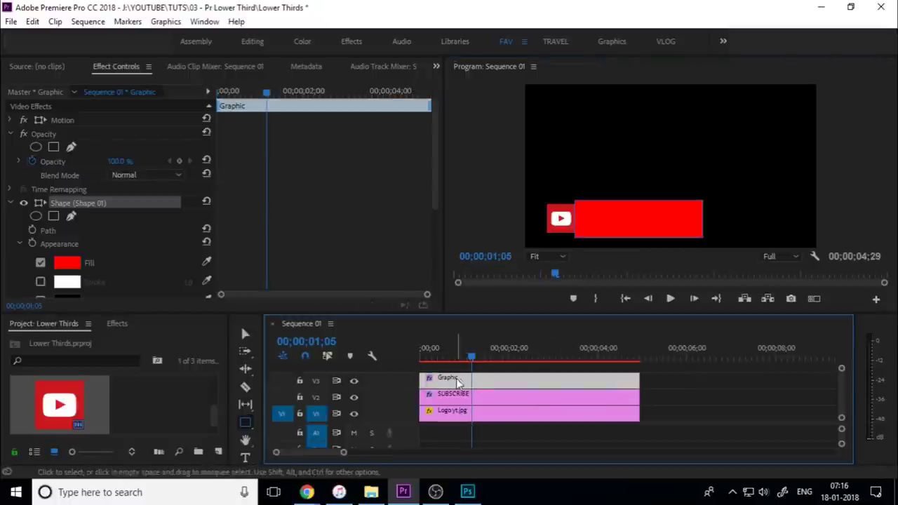
{"action": "left_click", "coordinate": [245, 334]}
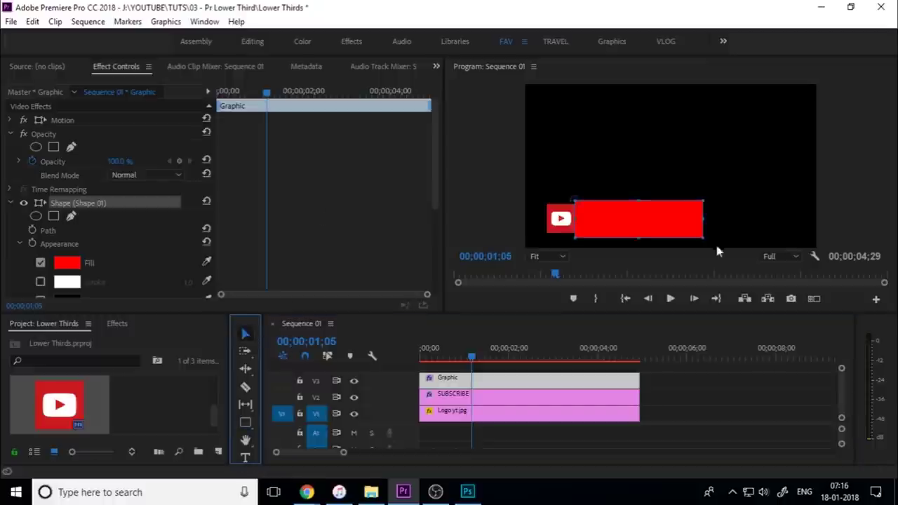
{"action": "mouse_move", "coordinate": [633, 228]}
{"action": "left_mouse_down"}
{"action": "mouse_move", "coordinate": [663, 224]}
{"action": "mouse_move", "coordinate": [634, 221]}
{"action": "left_mouse_up"}
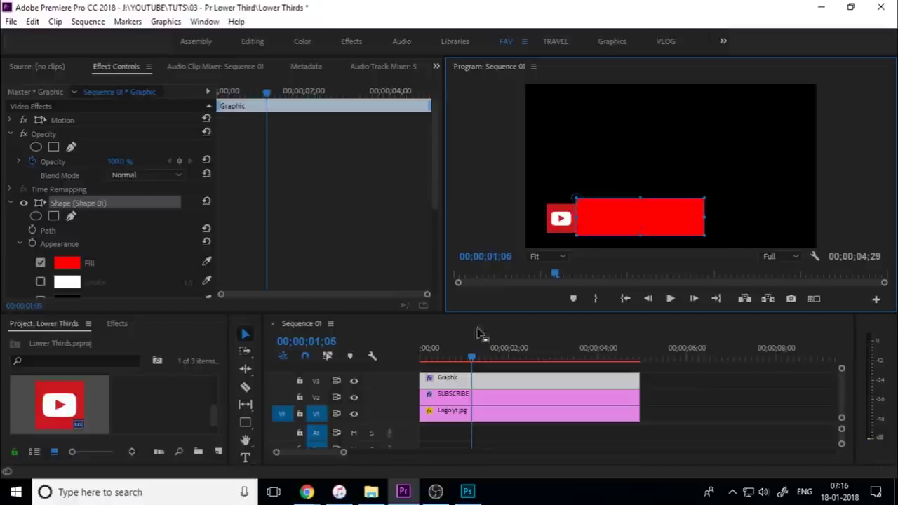
- Apply the Keying > Track Matte Key effect to the SUBSCRIBE clip
{"action": "left_click", "coordinate": [117, 325]}
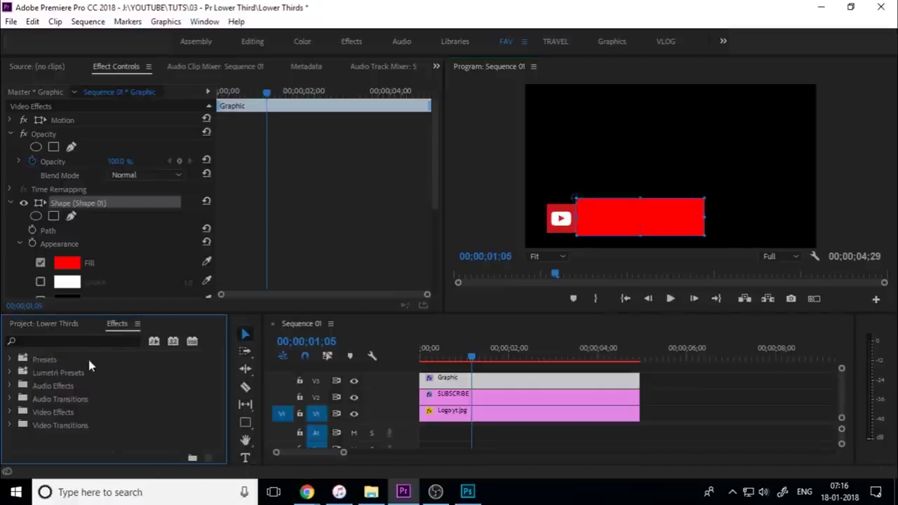
{"action": "double_click", "coordinate": [73, 411]}
{"action": "scroll", "coordinate": [73, 411], "scroll_direction": "down", "scroll_amount": 2}
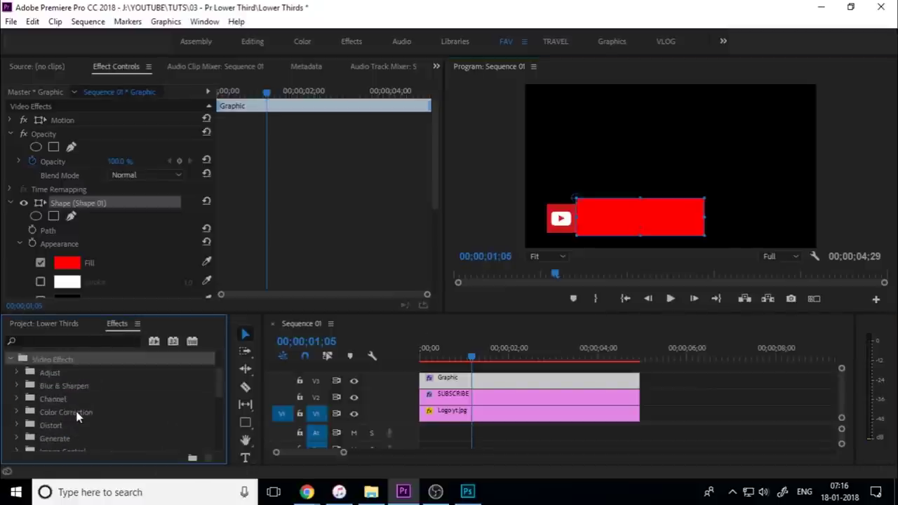
{"action": "scroll", "coordinate": [77, 414], "scroll_direction": "down", "scroll_amount": 1}
{"action": "scroll", "coordinate": [79, 414], "scroll_direction": "down", "scroll_amount": 2}
{"action": "scroll", "coordinate": [77, 420], "scroll_direction": "down", "scroll_amount": 2}
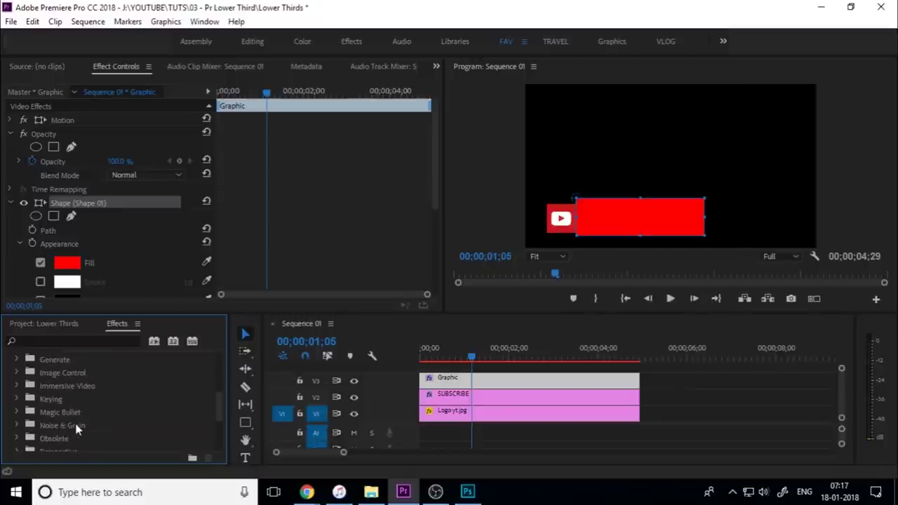
{"action": "double_click", "coordinate": [61, 400]}
{"action": "scroll", "coordinate": [71, 413], "scroll_direction": "down", "scroll_amount": 2}
{"action": "scroll", "coordinate": [81, 425], "scroll_direction": "down", "scroll_amount": 2}
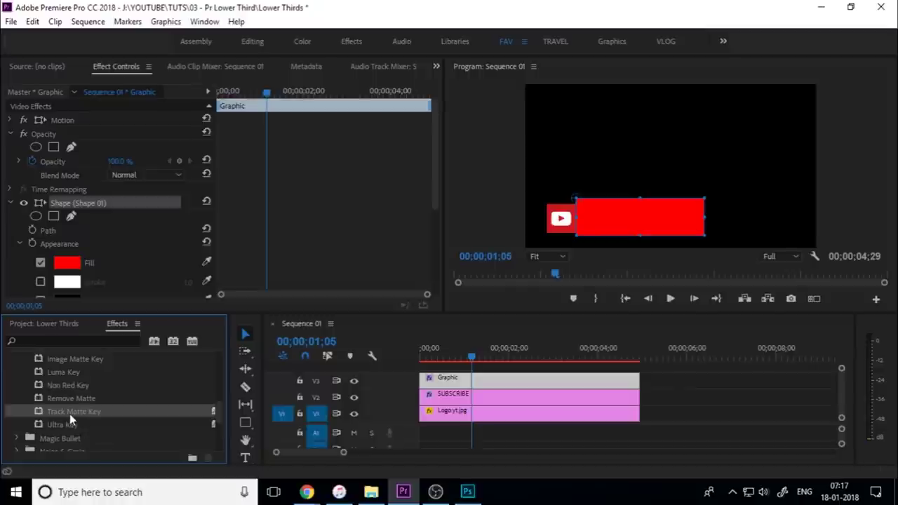
{"action": "left_click_drag", "start_coordinate": [69, 414], "coordinate": [478, 395]}
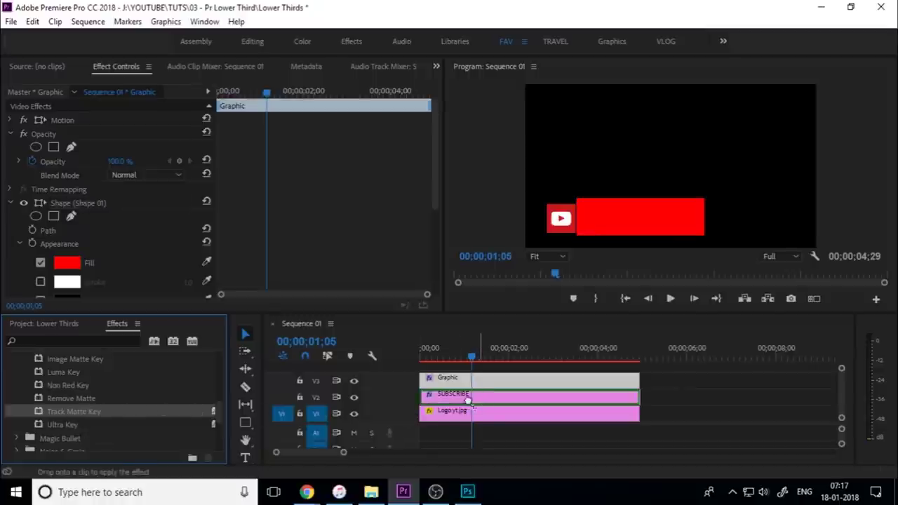
{"action": "left_click_drag", "start_coordinate": [479, 395], "coordinate": [476, 395]}
- Set the Track Matte Key's Matte to Video 3
{"action": "scroll", "coordinate": [76, 254], "scroll_direction": "down", "scroll_amount": 1}
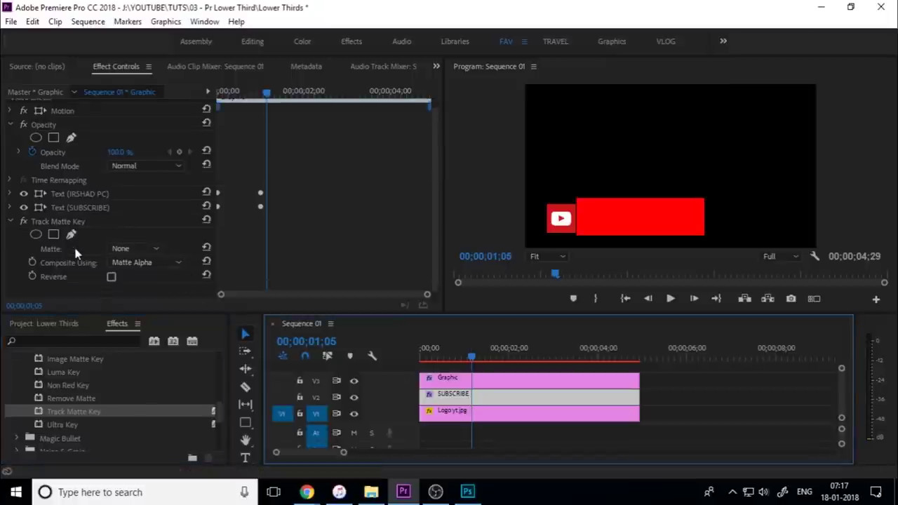
{"action": "scroll", "coordinate": [8, 203], "scroll_direction": "up", "scroll_amount": 1}
{"action": "left_click", "coordinate": [10, 134]}
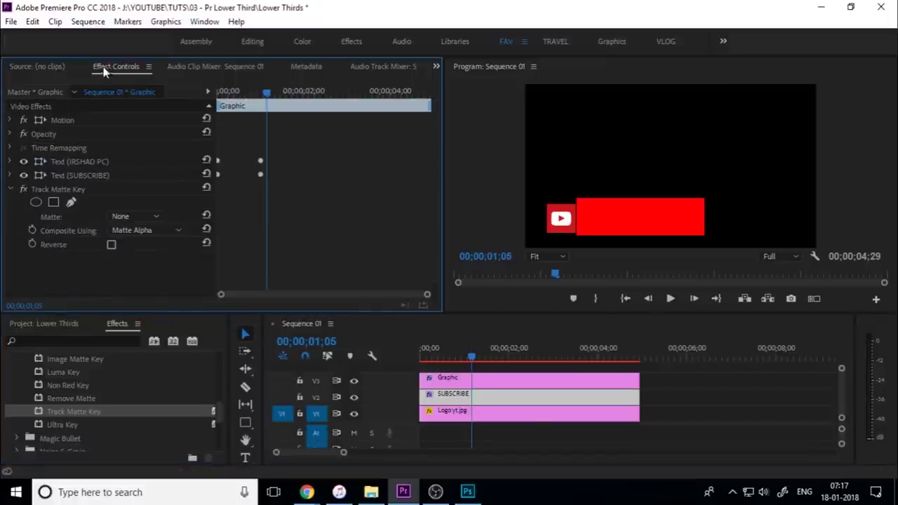
{"action": "left_click", "coordinate": [440, 397]}
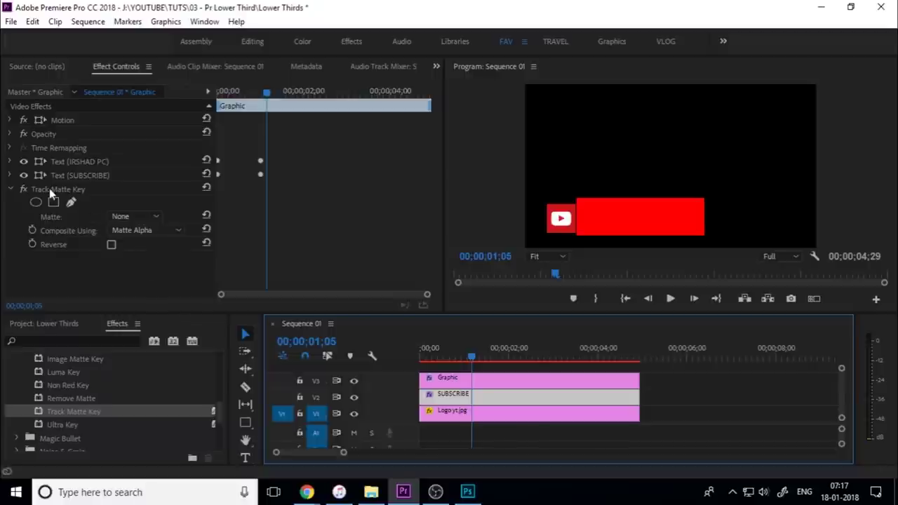
{"action": "left_click", "coordinate": [137, 218]}
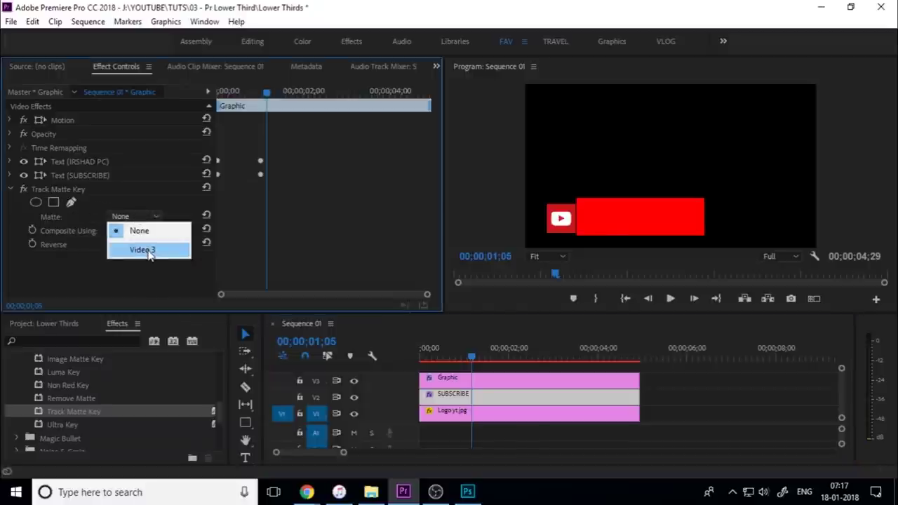
{"action": "left_click", "coordinate": [144, 249]}
- Preview the text reveal through the rectangle matte from the sequence start
{"action": "left_click", "coordinate": [421, 353]}
{"action": "key", "text": "space"}
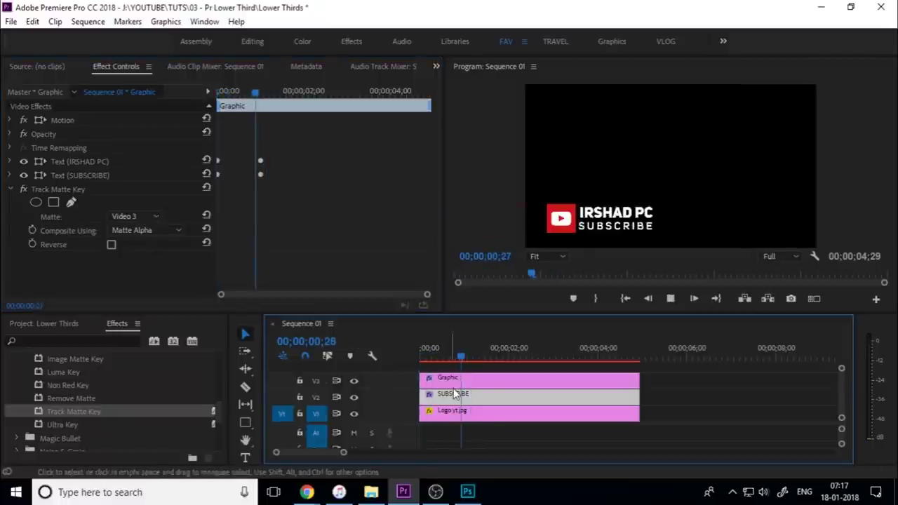
{"action": "left_click_drag", "start_coordinate": [479, 352], "coordinate": [377, 364]}
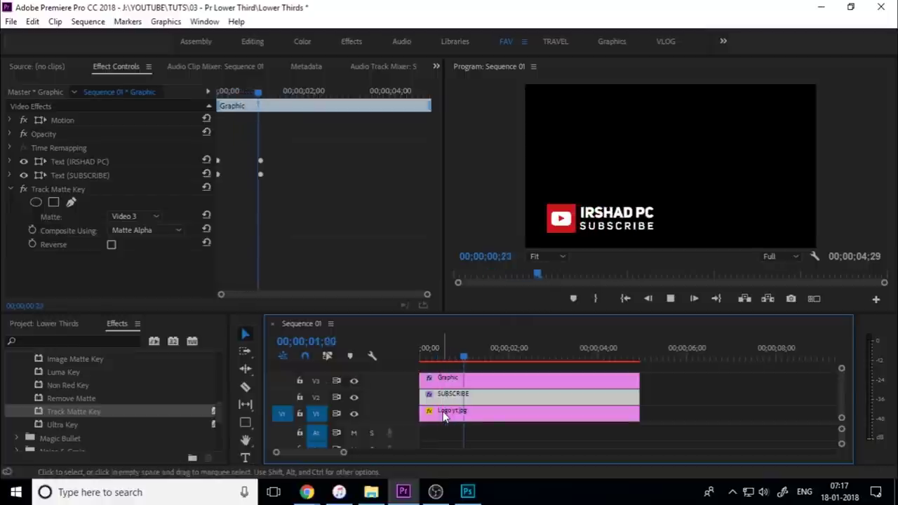
{"action": "left_click_drag", "start_coordinate": [481, 353], "coordinate": [425, 355]}
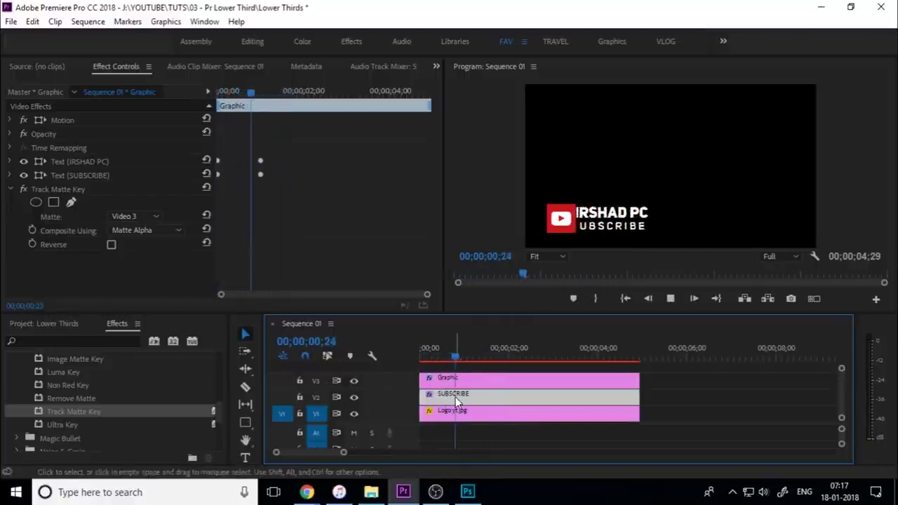
{"action": "key", "text": "space"}
{"action": "key", "text": "ctrl+a"}
- Nest the three selected clips as 'LOWER THIRD' and move the nest to track V2
{"action": "right_click", "coordinate": [472, 416]}
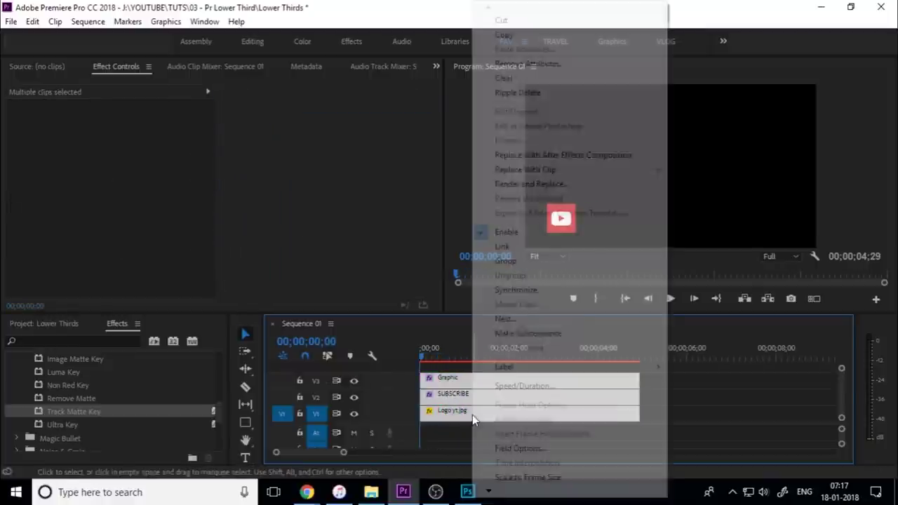
{"action": "left_click", "coordinate": [527, 321]}
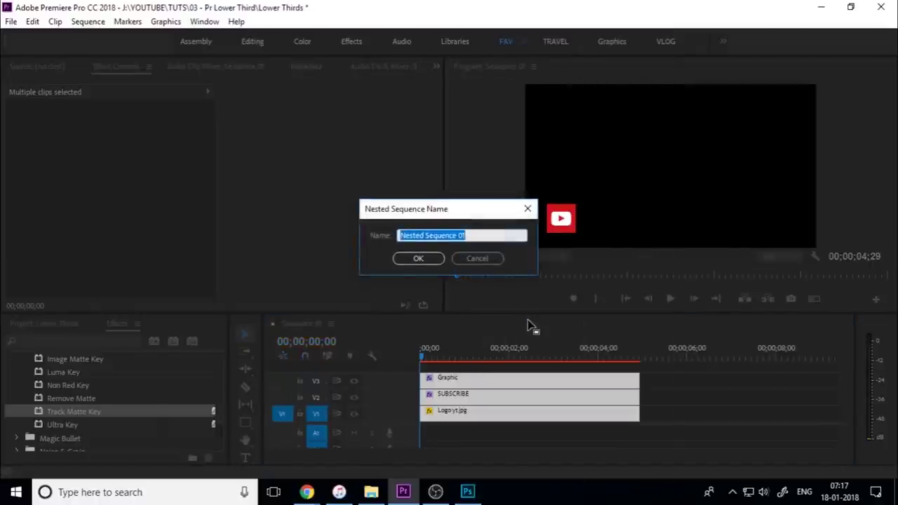
{"action": "type", "text": "LOWER THIRD"}
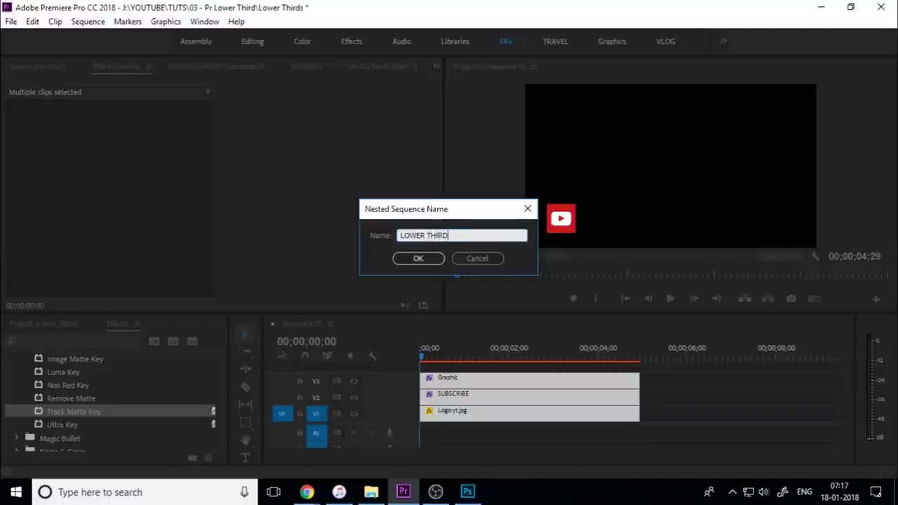
{"action": "key", "text": "Return"}
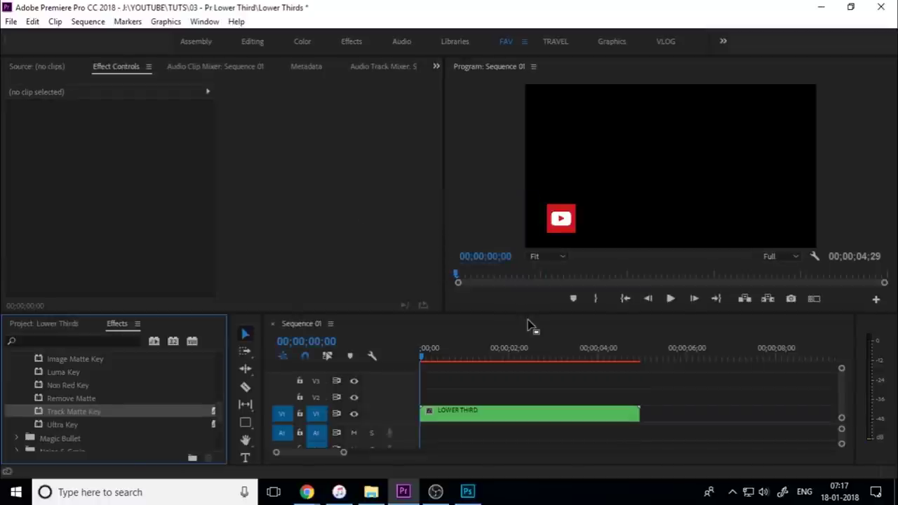
{"action": "left_click_drag", "start_coordinate": [493, 423], "coordinate": [494, 407]}
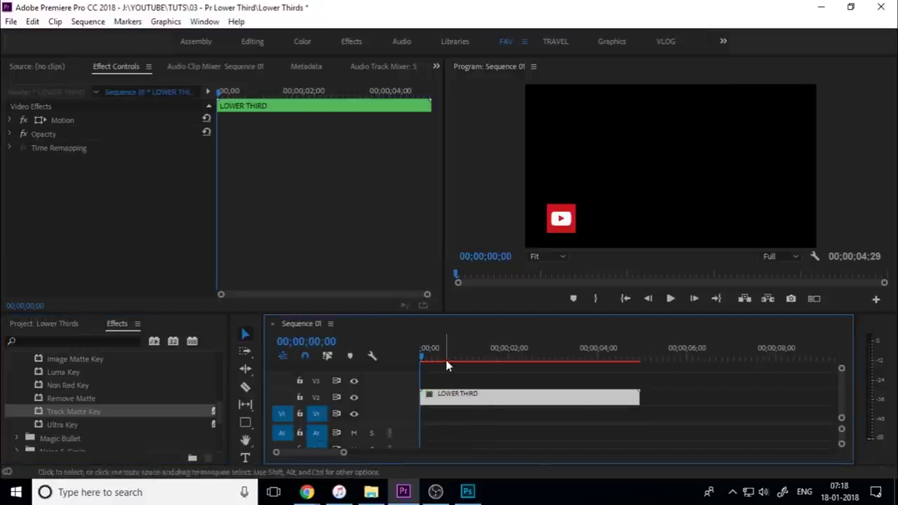
{"action": "left_click_drag", "start_coordinate": [445, 359], "coordinate": [431, 372]}
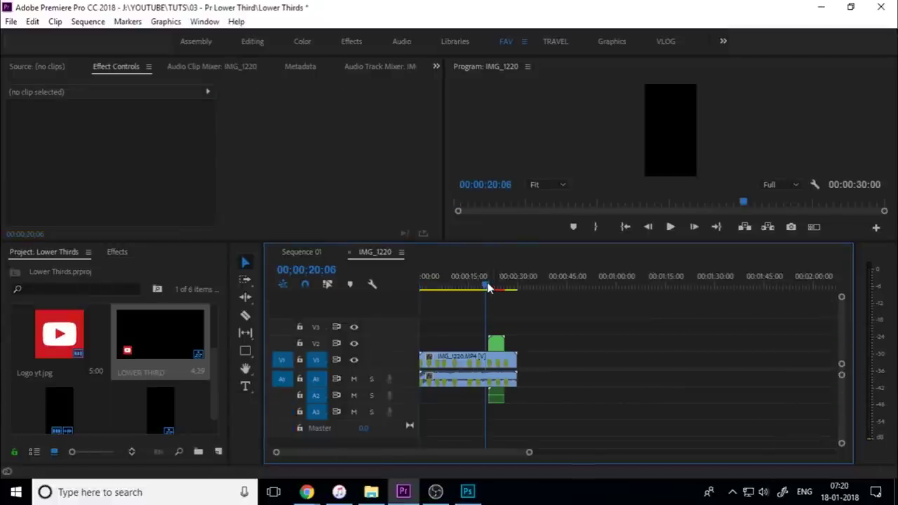
- In the IMG_1220 sequence, drag the LOWER THIRD overlay toward the video's bottom-left
{"action": "left_click_drag", "start_coordinate": [489, 287], "coordinate": [498, 291]}
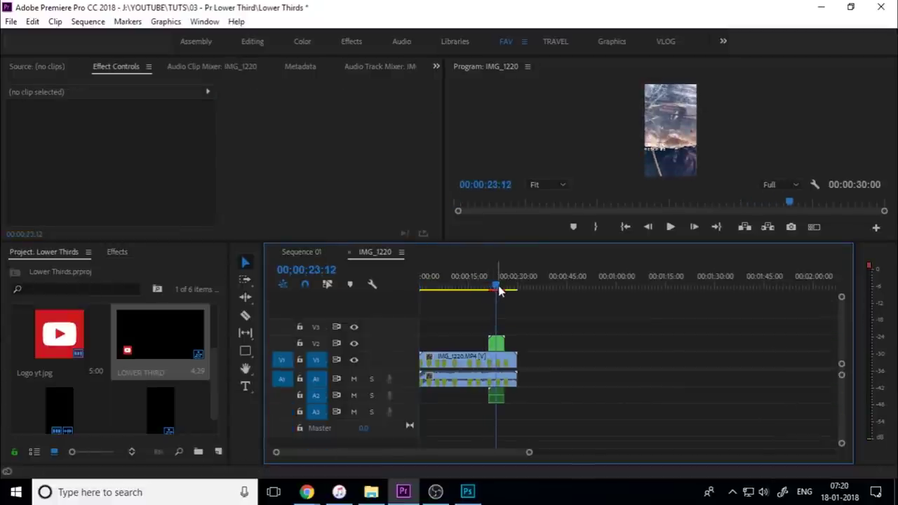
{"action": "double_click", "coordinate": [496, 343]}
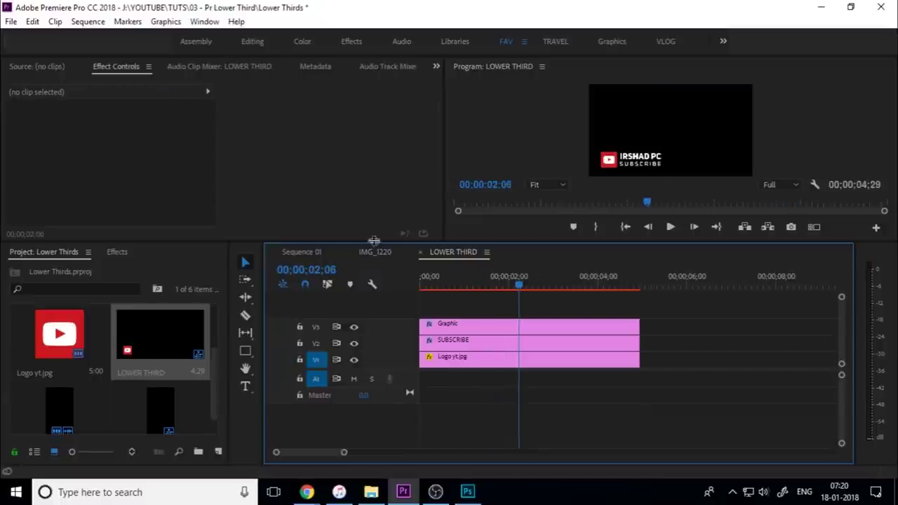
{"action": "left_click", "coordinate": [394, 253]}
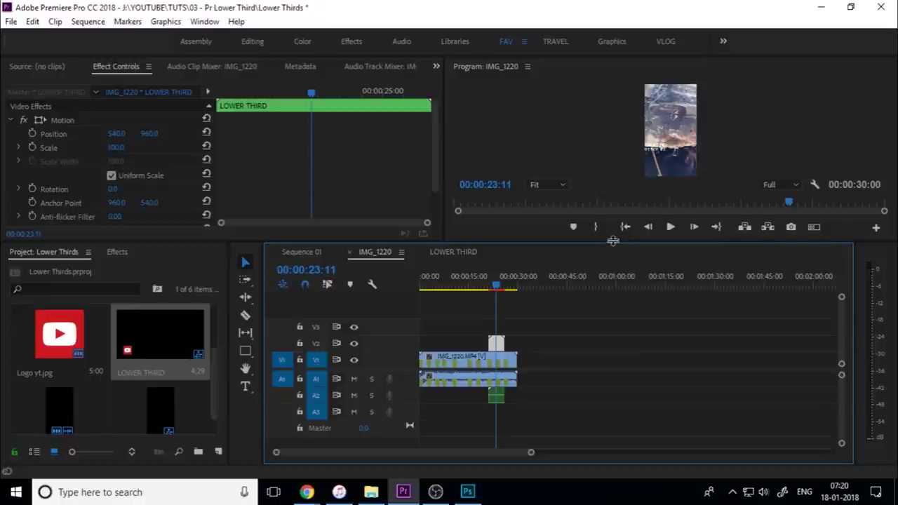
{"action": "left_click_drag", "start_coordinate": [613, 241], "coordinate": [618, 366]}
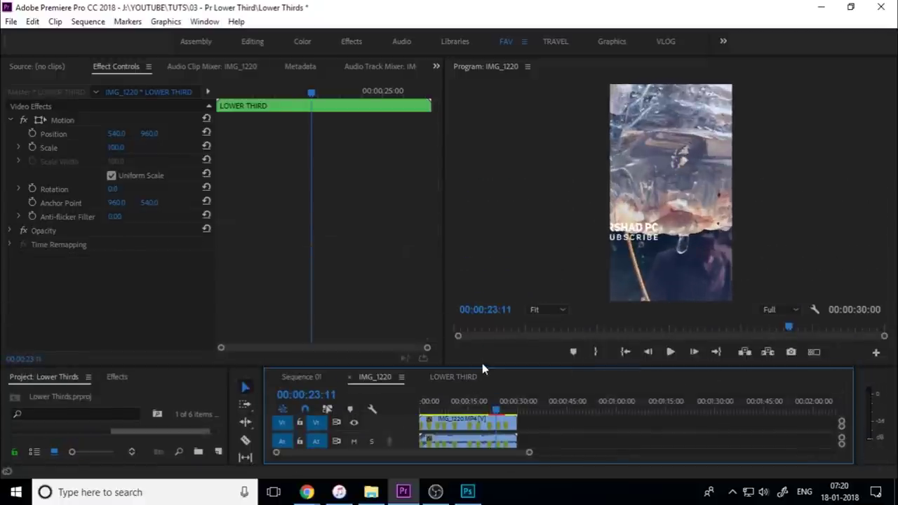
{"action": "left_click_drag", "start_coordinate": [486, 367], "coordinate": [499, 311]}
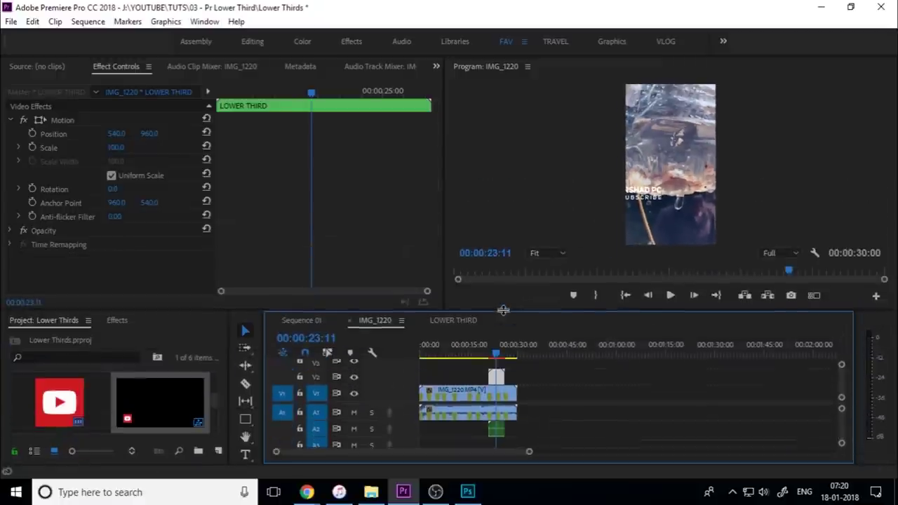
{"action": "left_click", "coordinate": [650, 202]}
{"action": "left_click_drag", "start_coordinate": [650, 202], "coordinate": [663, 225]}
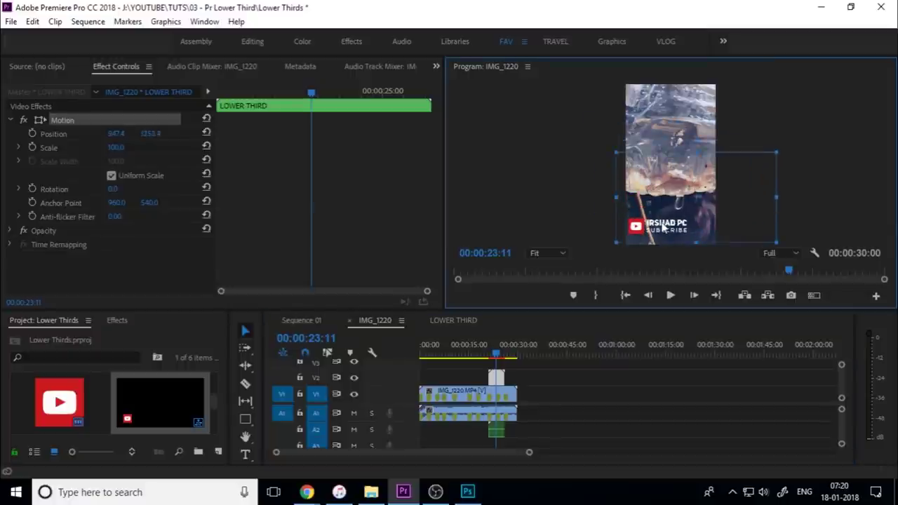
{"action": "left_click", "coordinate": [804, 198]}
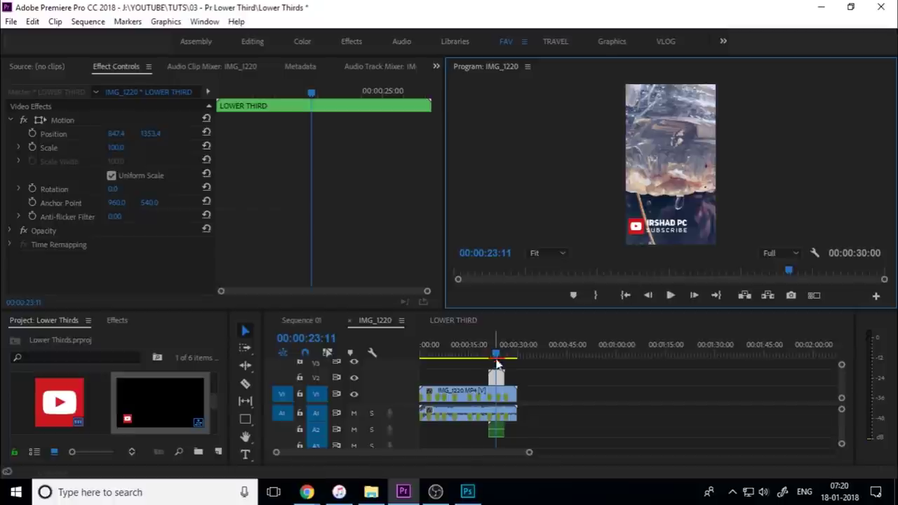
- Mute audio track A1 and play back the video with the overlay
{"action": "left_click_drag", "start_coordinate": [497, 362], "coordinate": [487, 359]}
{"action": "key", "text": "space"}
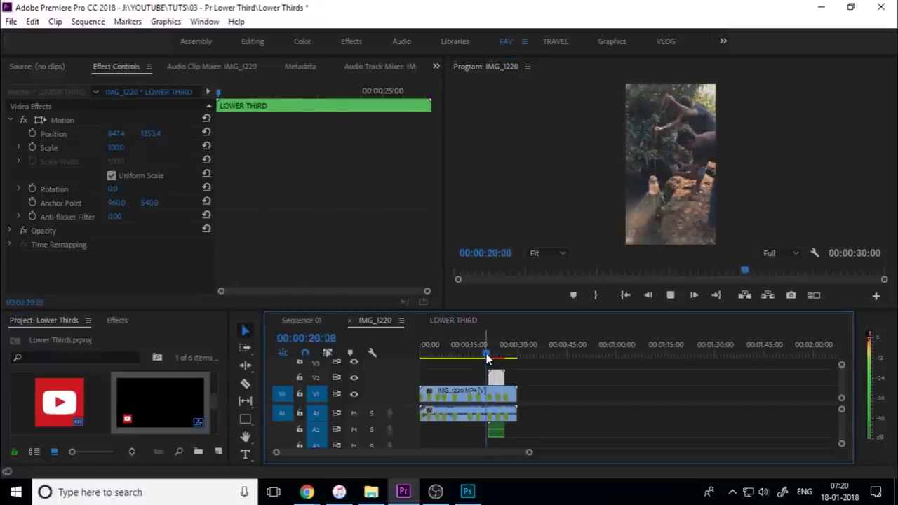
{"action": "left_click_drag", "start_coordinate": [487, 359], "coordinate": [479, 356]}
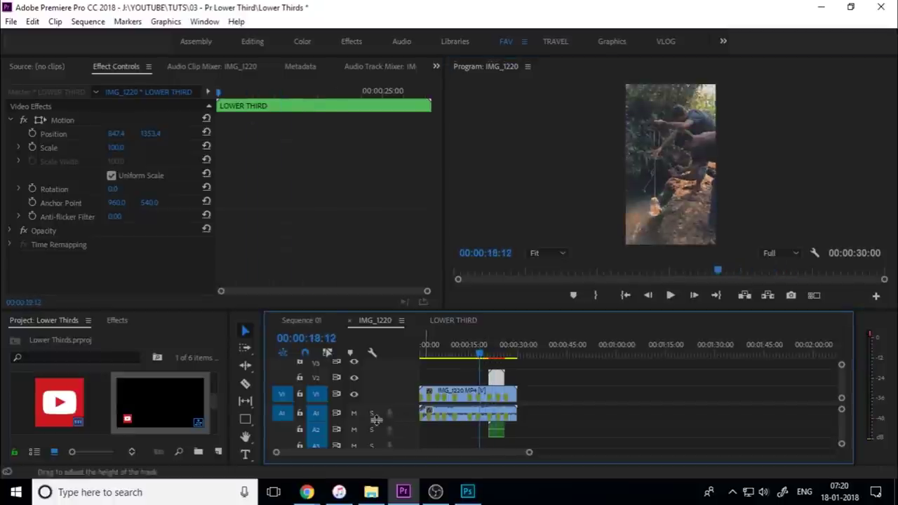
{"action": "left_click", "coordinate": [354, 413]}
{"action": "left_click", "coordinate": [476, 355]}
{"action": "key", "text": "space"}
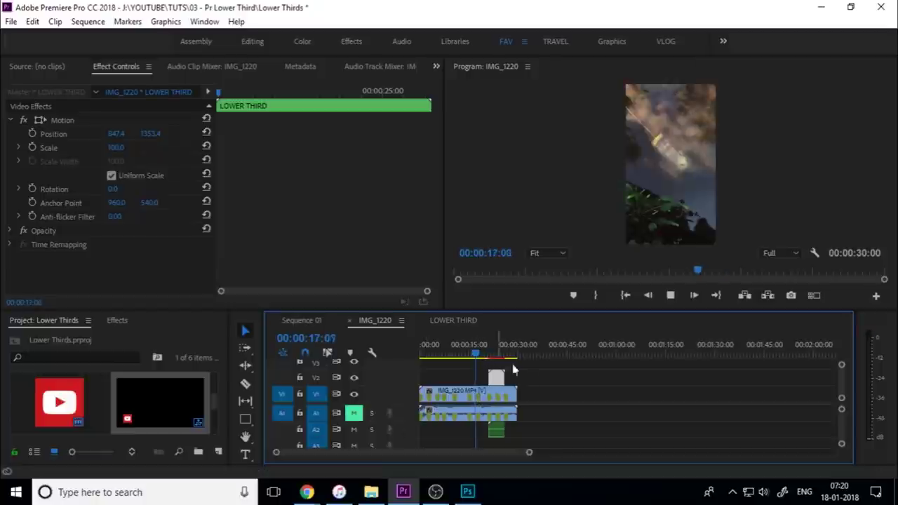